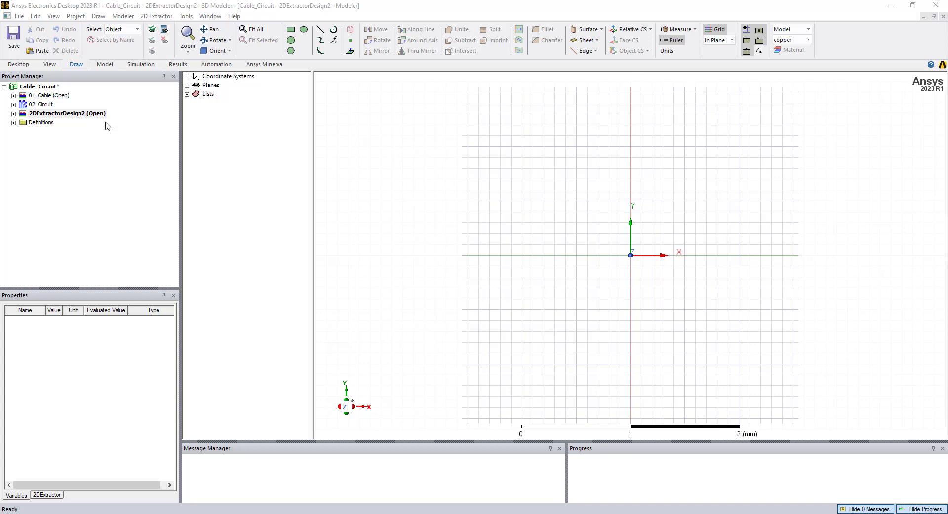
- Open the Automotive Cable Bundle dialog from the 2D Extractor Toolkit's Cable Modeling menu
{"action": "left_click", "coordinate": [156, 18]}
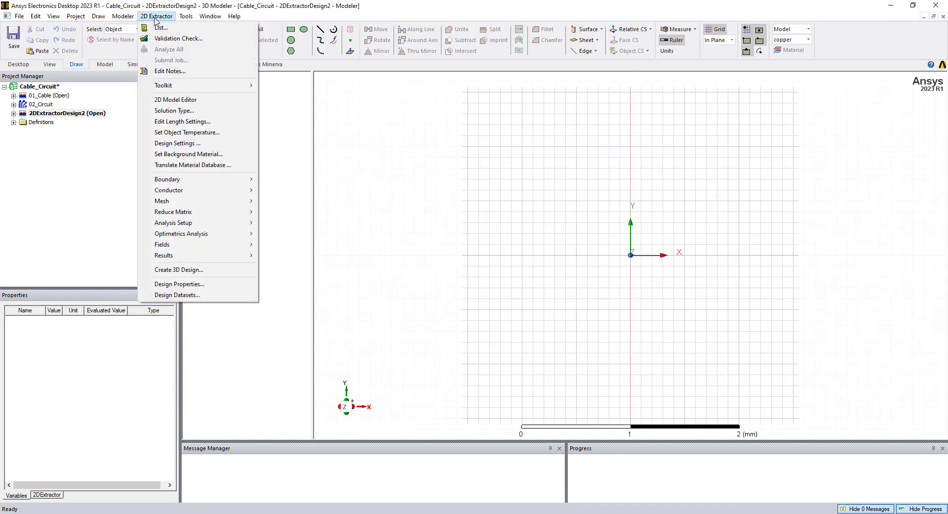
{"action": "mouse_move", "coordinate": [211, 85]}
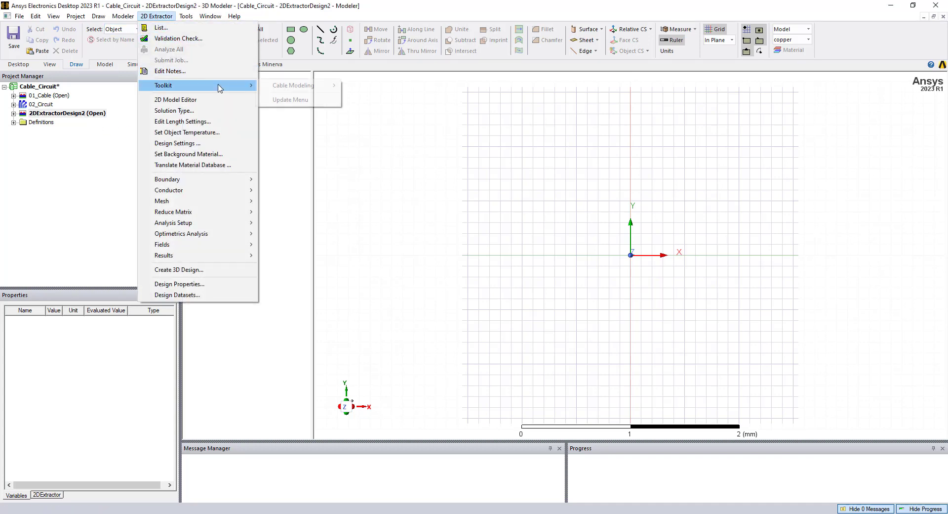
{"action": "mouse_move", "coordinate": [296, 89]}
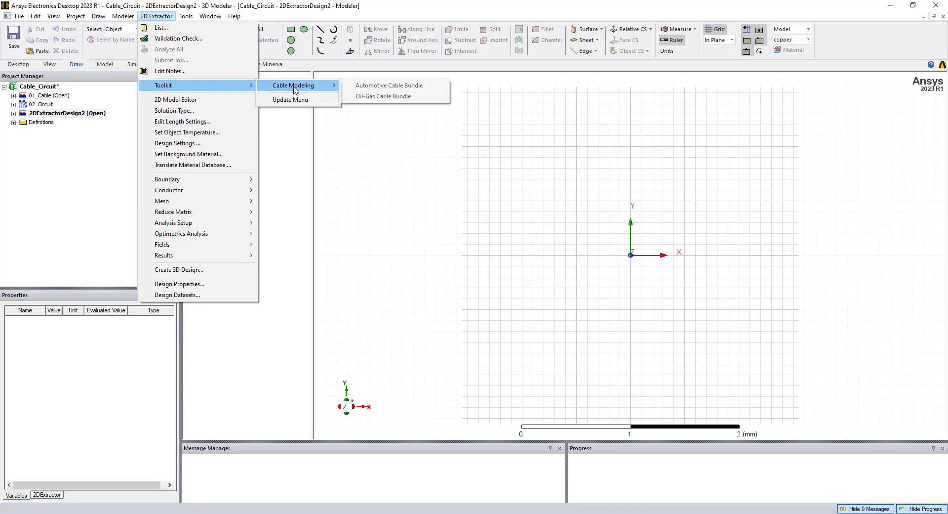
{"action": "left_click", "coordinate": [390, 87]}
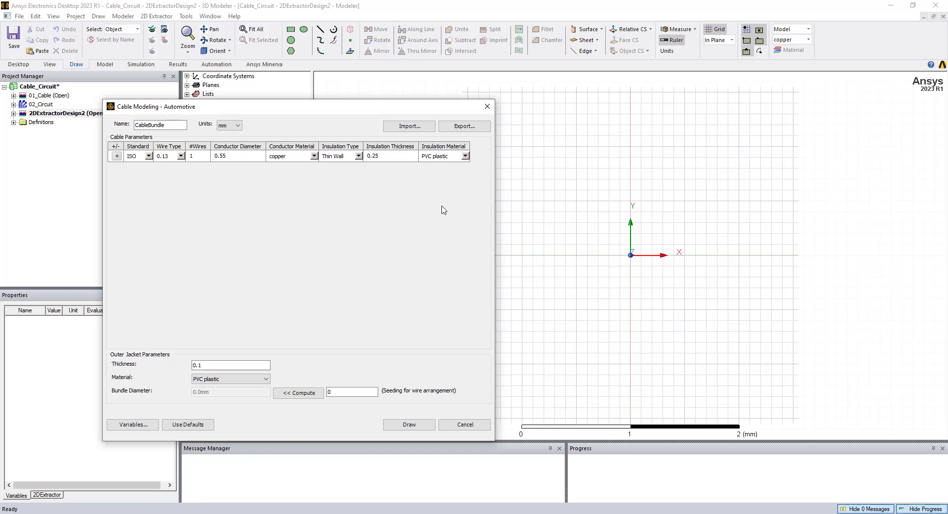
- Add a second cable parameter row and switch the first row's standard to AWG
{"action": "left_click", "coordinate": [117, 156]}
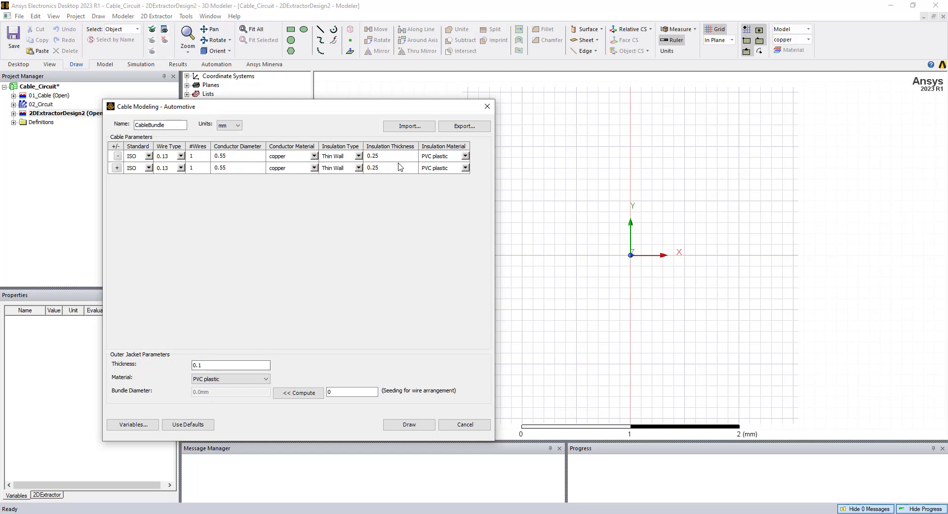
{"action": "left_click", "coordinate": [181, 156]}
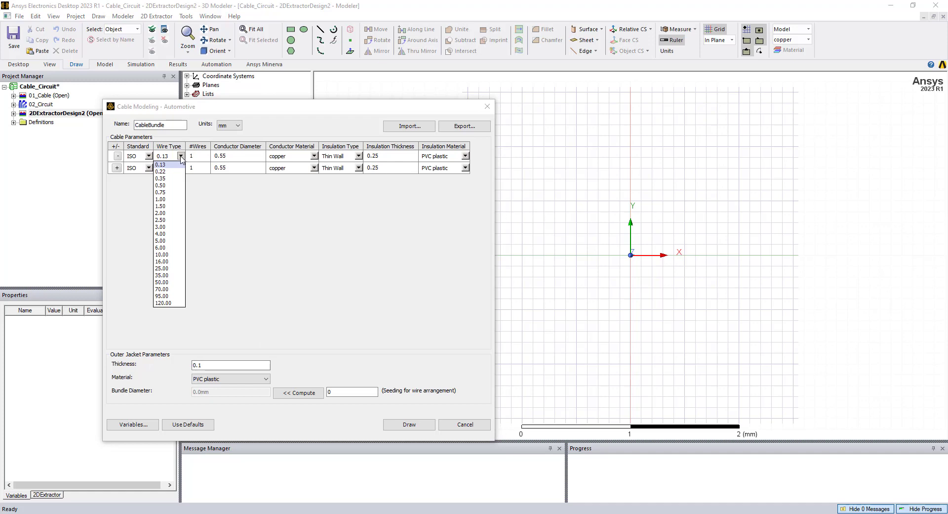
{"action": "left_click", "coordinate": [148, 156]}
{"action": "left_click", "coordinate": [149, 156]}
{"action": "left_click", "coordinate": [132, 170]}
- Import the cable parameters from CableBundle.csv
{"action": "left_click", "coordinate": [414, 127]}
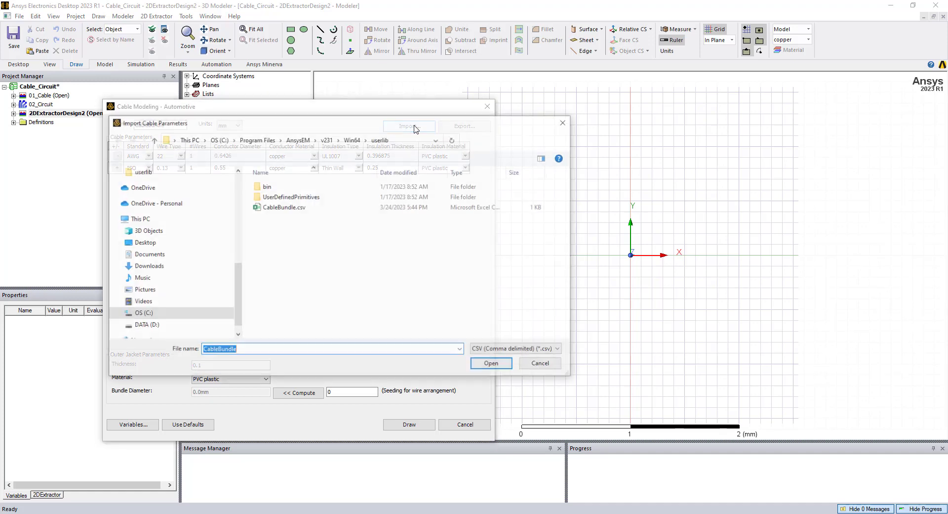
{"action": "left_click_drag", "start_coordinate": [416, 126], "coordinate": [413, 161]}
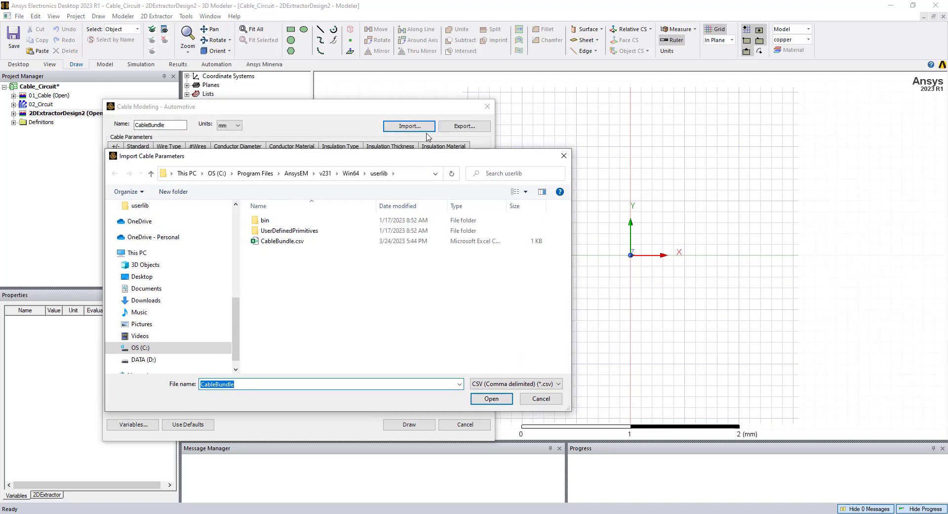
{"action": "left_click", "coordinate": [285, 242]}
{"action": "left_click", "coordinate": [491, 399]}
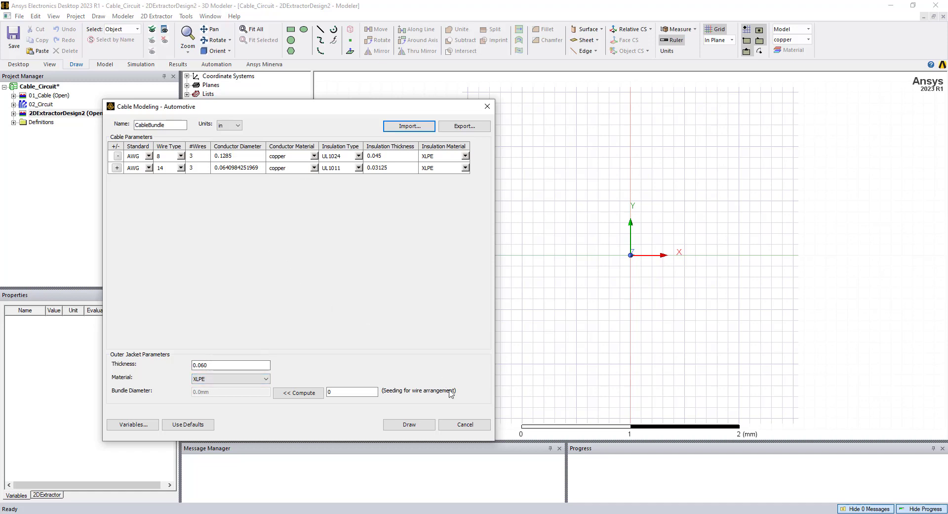
- Draw the cable bundle geometry, then clear the selection and collapse the Sheets hierarchy
{"action": "left_click", "coordinate": [407, 424]}
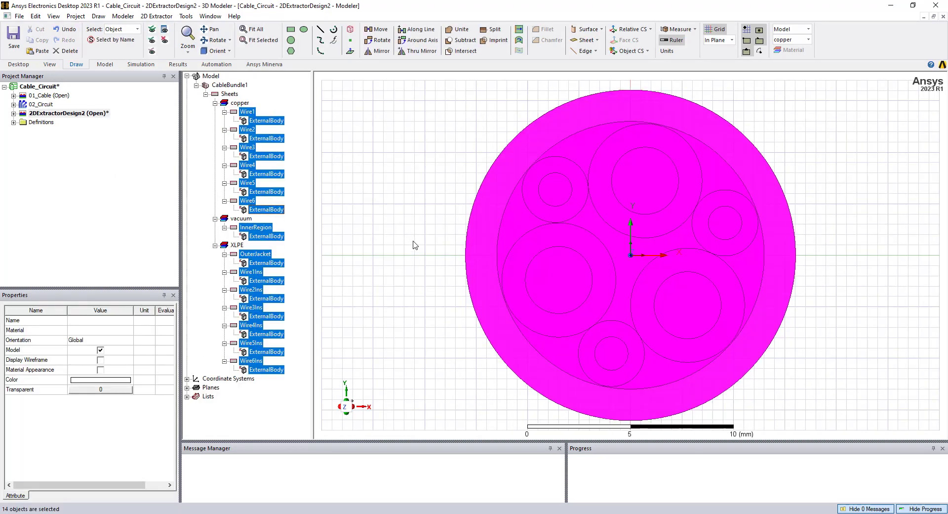
{"action": "left_click", "coordinate": [407, 244]}
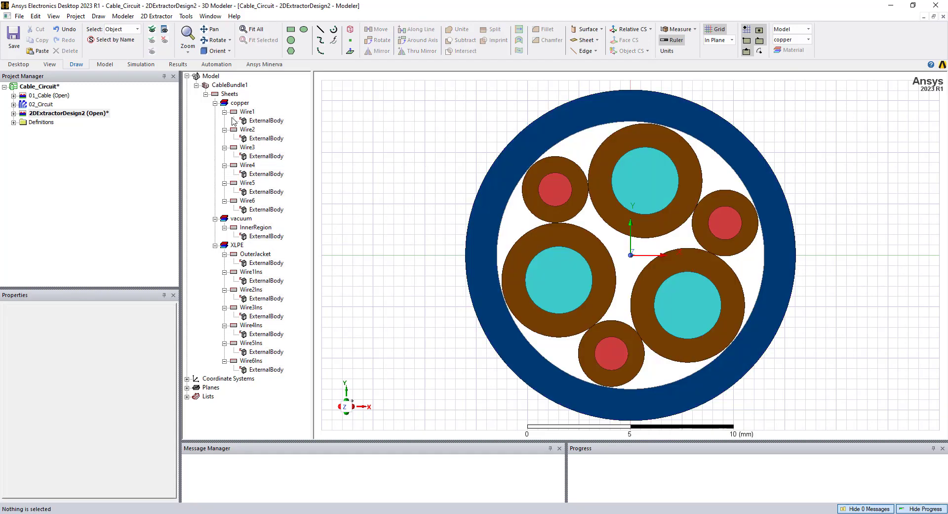
{"action": "right_click", "coordinate": [230, 94]}
{"action": "left_click", "coordinate": [256, 111]}
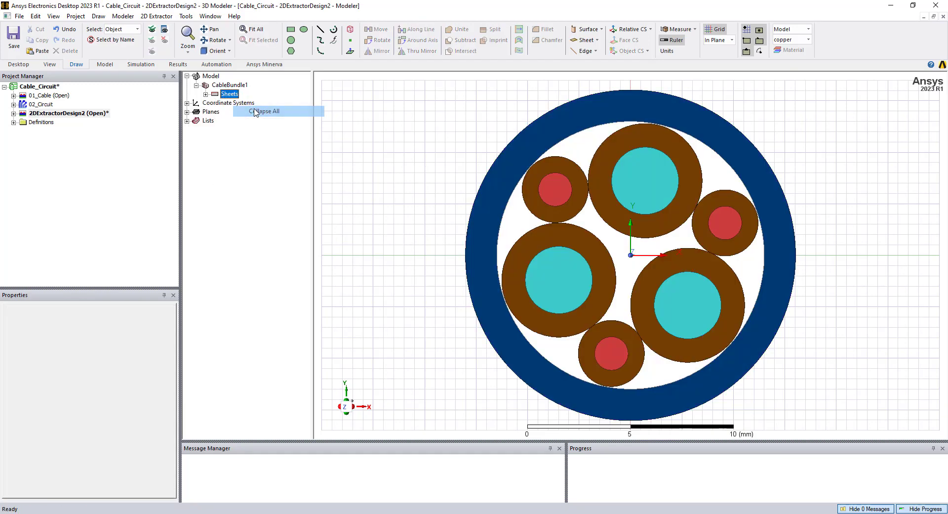
- Expand the Sheets, copper, vacuum and XLPE groups and the 2DExtractorDesign2 design contents
{"action": "left_click", "coordinate": [206, 94]}
{"action": "left_click", "coordinate": [215, 103]}
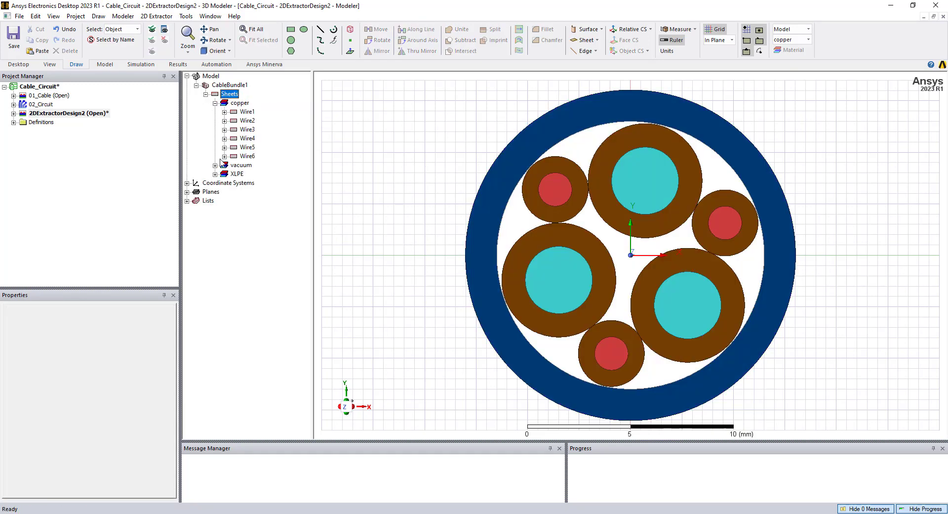
{"action": "left_click", "coordinate": [215, 165]}
{"action": "left_click", "coordinate": [215, 183]}
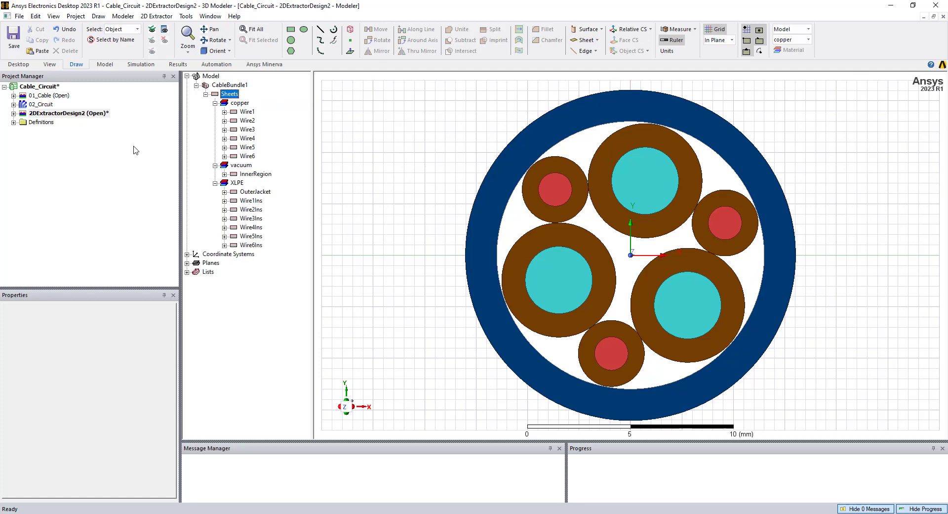
{"action": "double_click", "coordinate": [18, 113]}
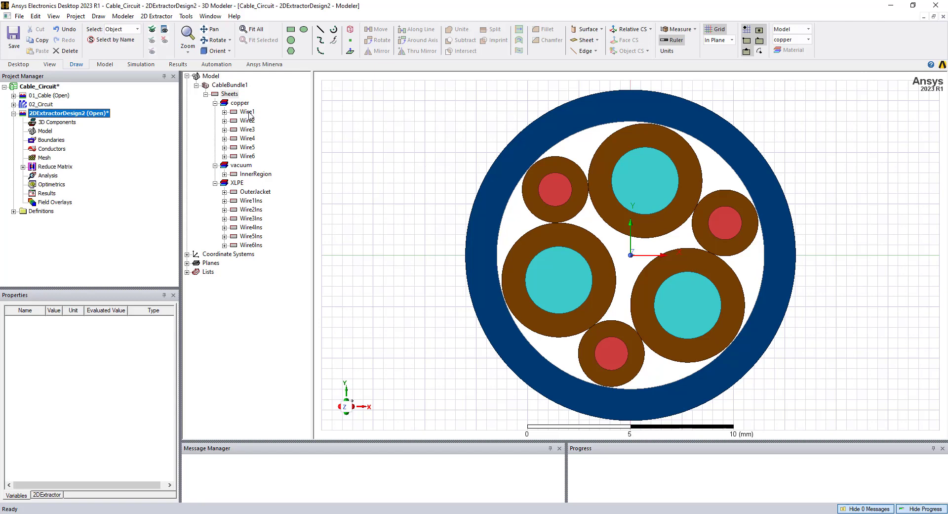
- Assign Wire1, Wire2 and Wire3 as signal lines and check each in the Conductors list
{"action": "left_click", "coordinate": [247, 112]}
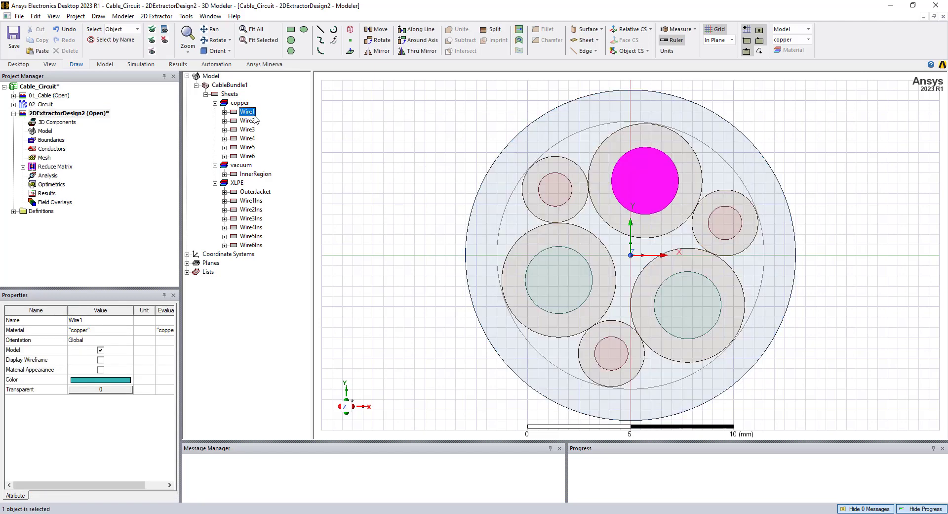
{"action": "left_click", "coordinate": [247, 129], "text": "shift"}
{"action": "right_click", "coordinate": [251, 131]}
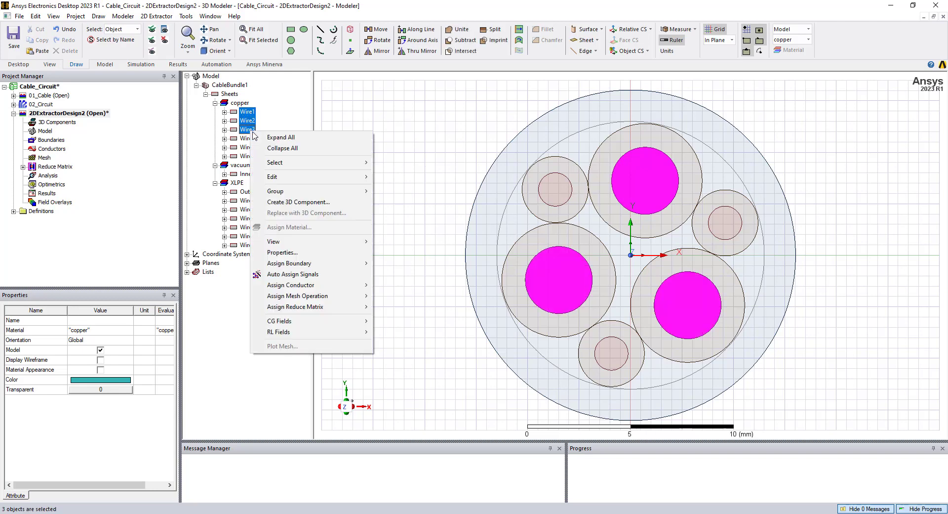
{"action": "mouse_move", "coordinate": [328, 287]}
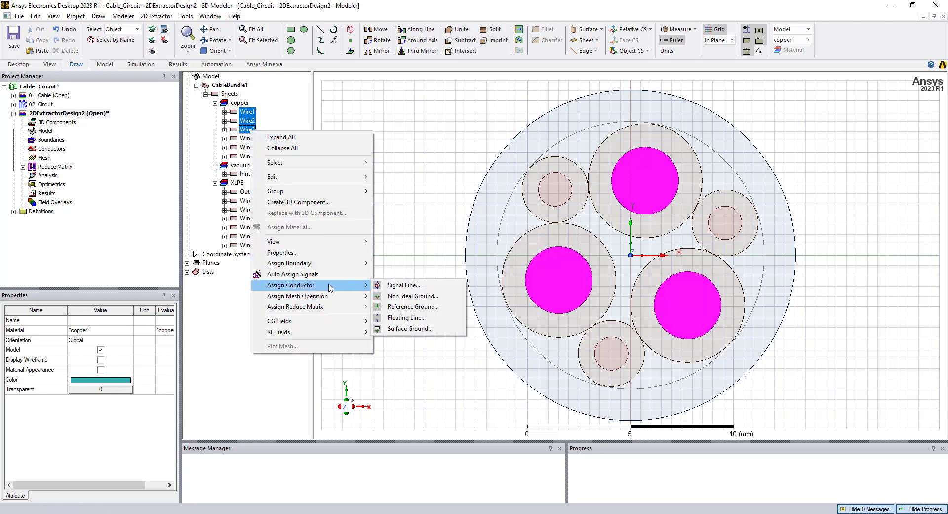
{"action": "left_click", "coordinate": [410, 286]}
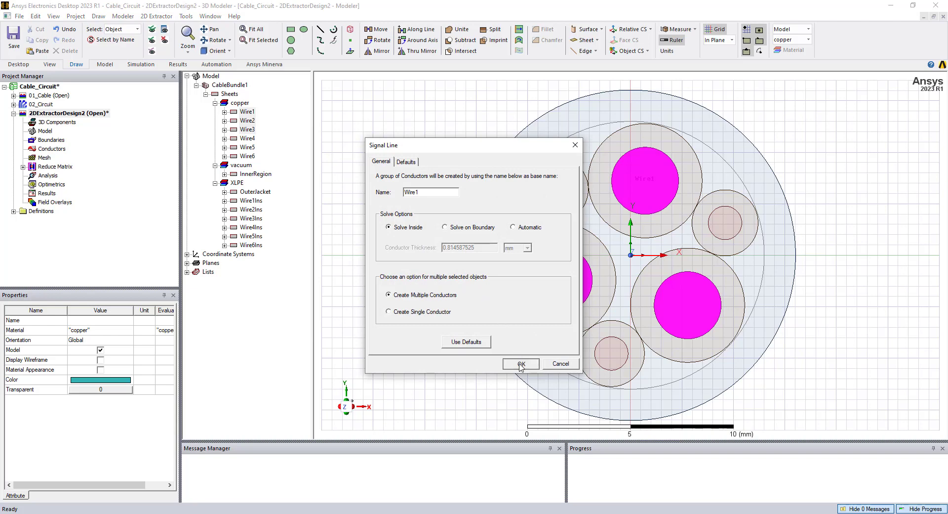
{"action": "left_click", "coordinate": [521, 364]}
{"action": "left_click", "coordinate": [23, 149]}
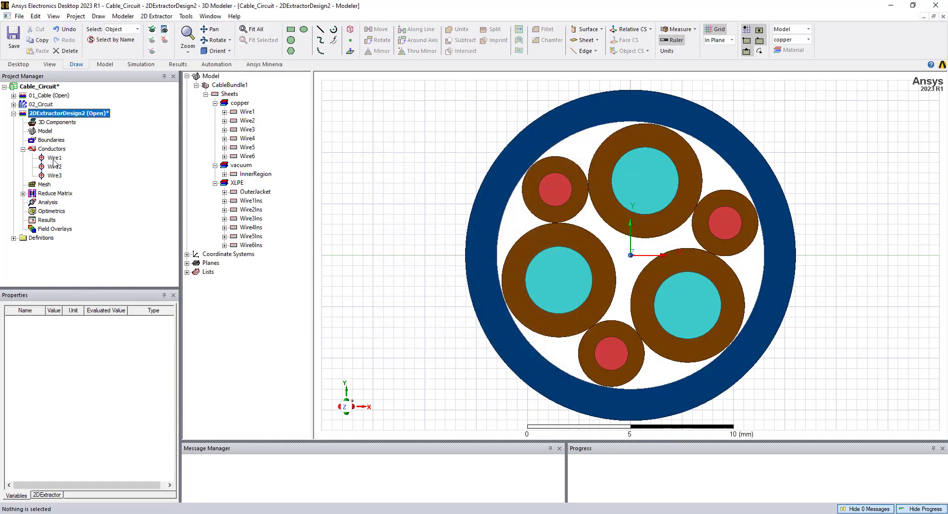
{"action": "left_click", "coordinate": [57, 159]}
{"action": "left_click", "coordinate": [56, 167]}
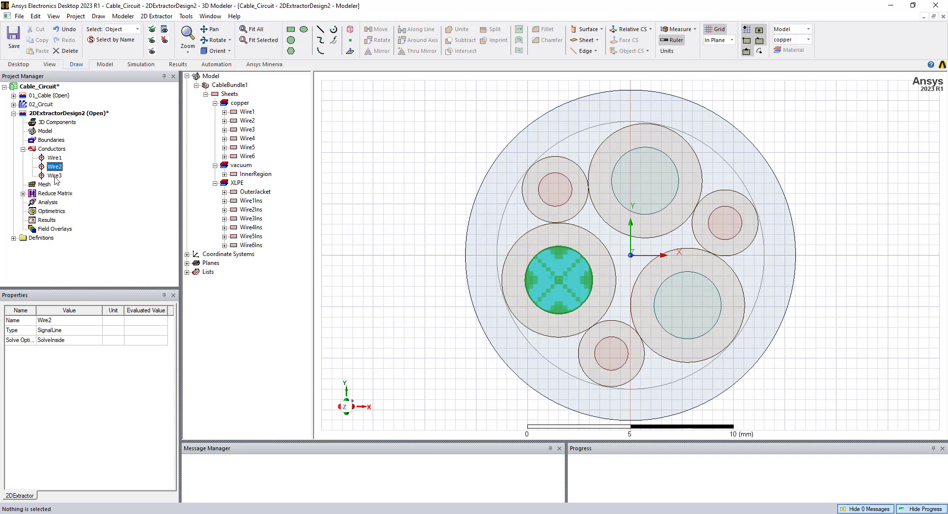
{"action": "left_click", "coordinate": [55, 176]}
- Assign Wire4, Wire5 and Wire6 as the reference ground, then clear the highlight
{"action": "left_click", "coordinate": [247, 140]}
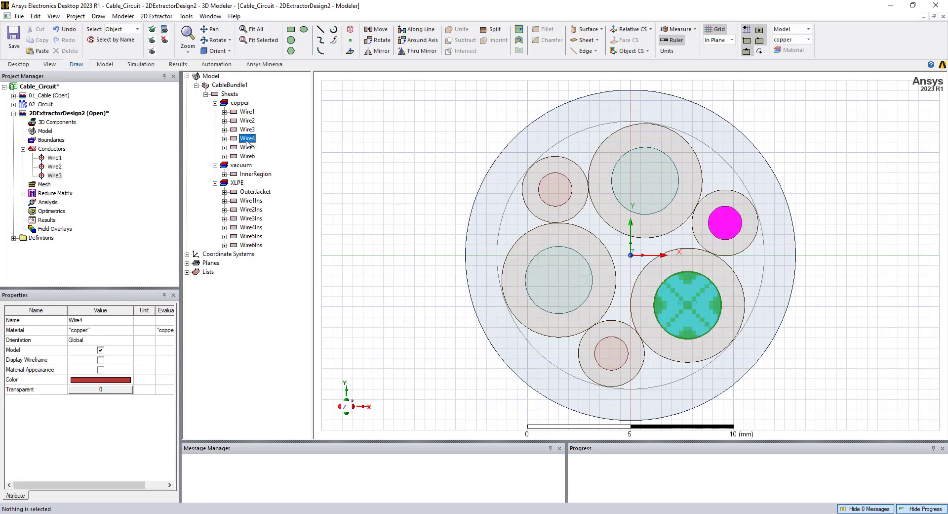
{"action": "left_click", "coordinate": [250, 157], "text": "shift"}
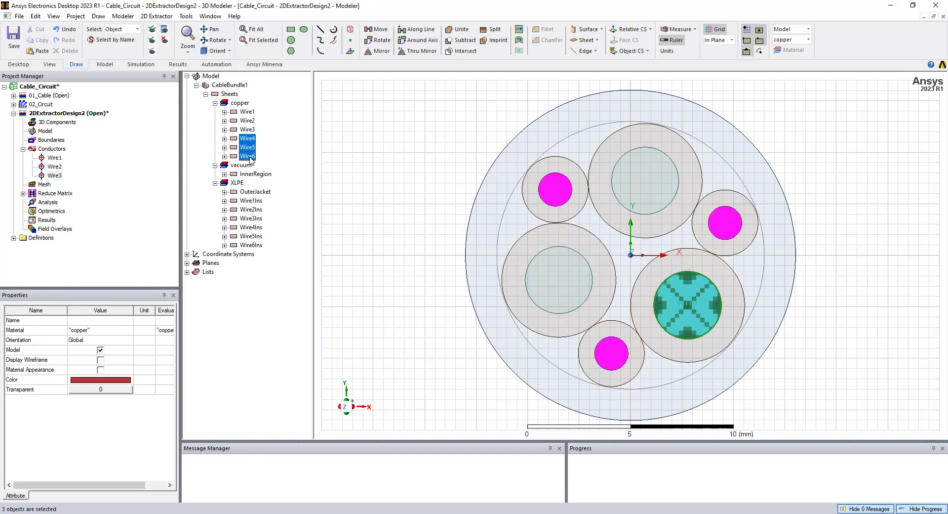
{"action": "right_click", "coordinate": [250, 157]}
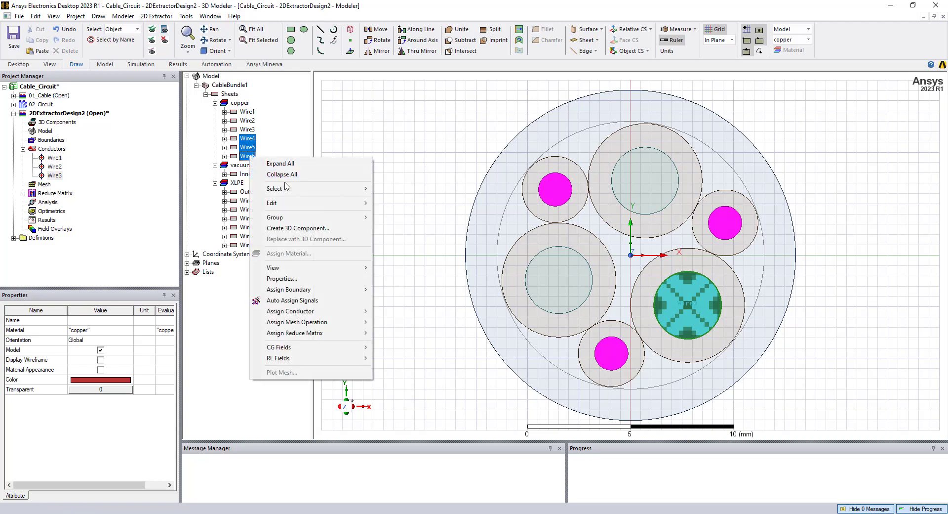
{"action": "mouse_move", "coordinate": [330, 310]}
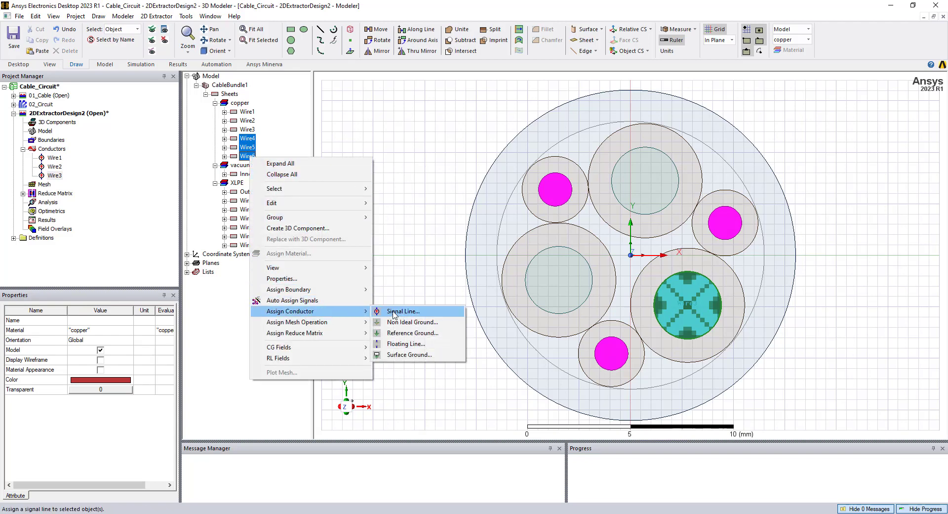
{"action": "left_click", "coordinate": [395, 333]}
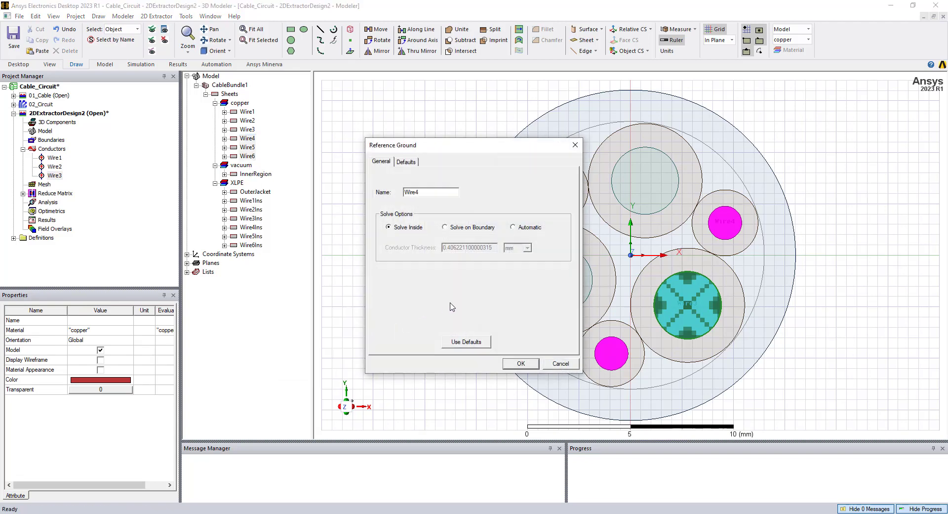
{"action": "left_click", "coordinate": [521, 364]}
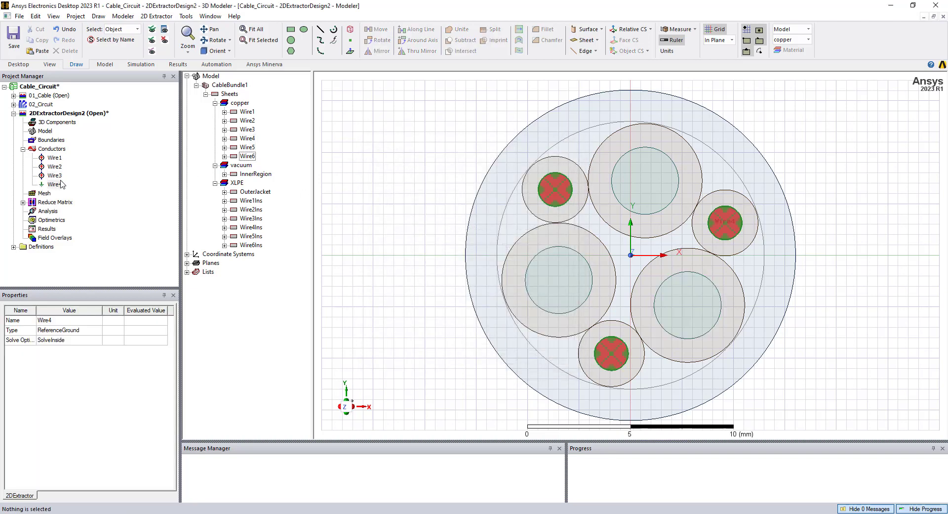
{"action": "left_click", "coordinate": [389, 183]}
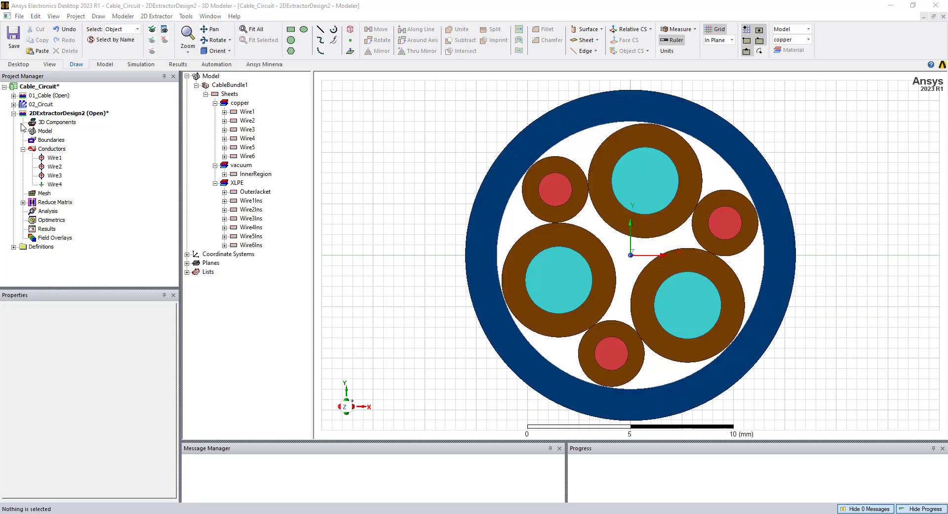
- Activate 01_Cable and review its Setup1: 30 MHz, 10 passes, 1% error
{"action": "double_click", "coordinate": [38, 96]}
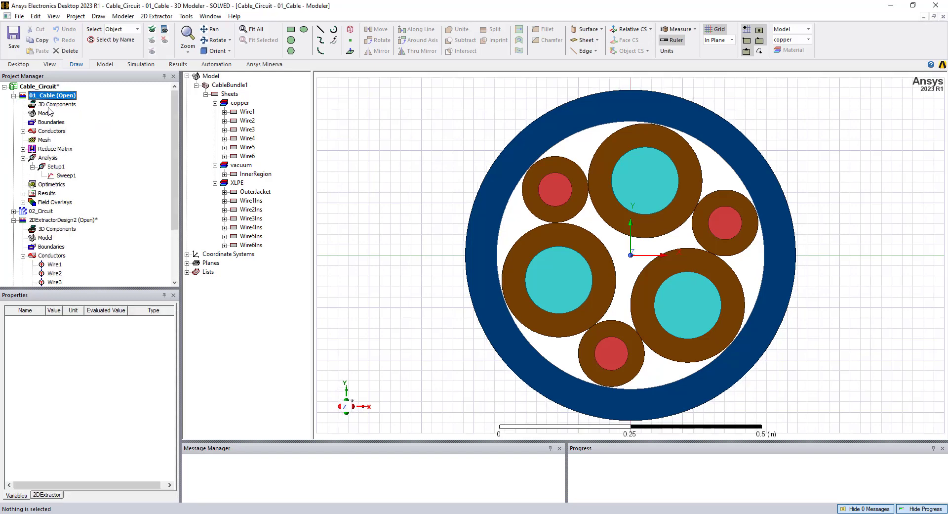
{"action": "left_click", "coordinate": [13, 220]}
{"action": "double_click", "coordinate": [55, 167]}
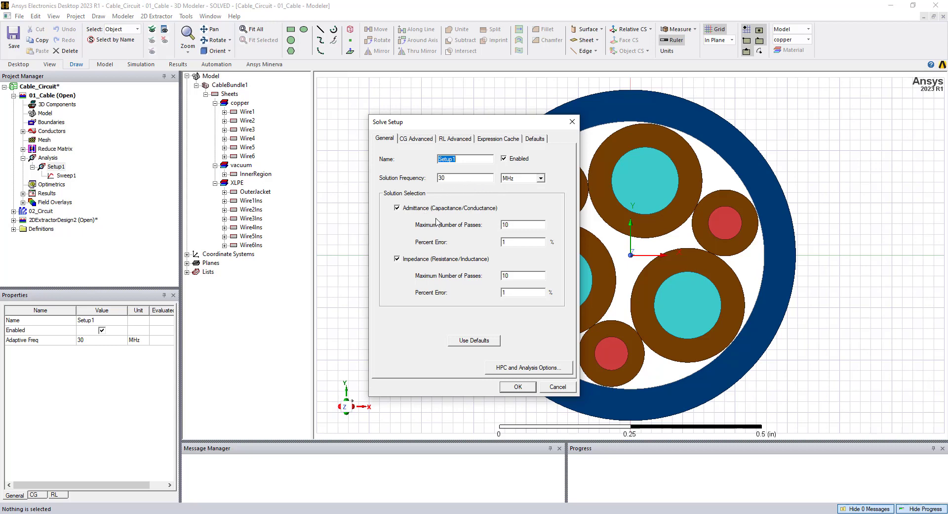
{"action": "left_click", "coordinate": [518, 386]}
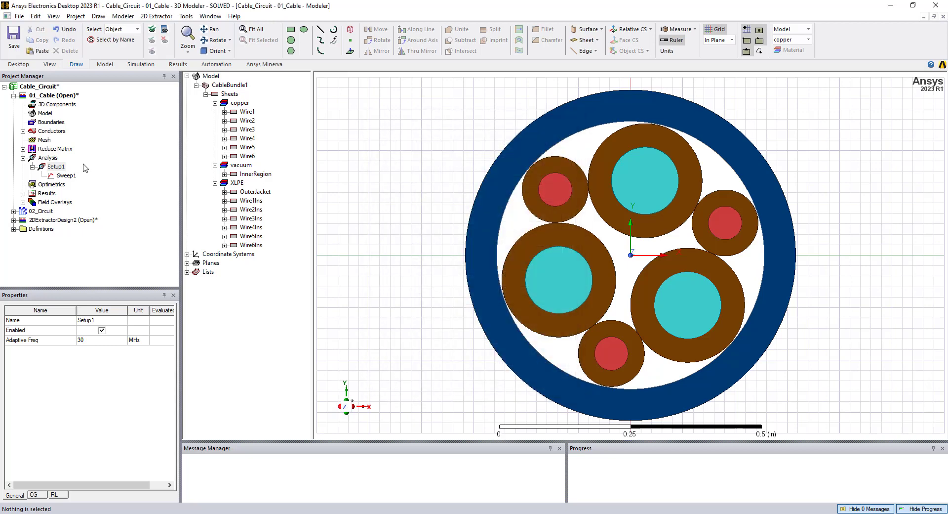
{"action": "double_click", "coordinate": [68, 175]}
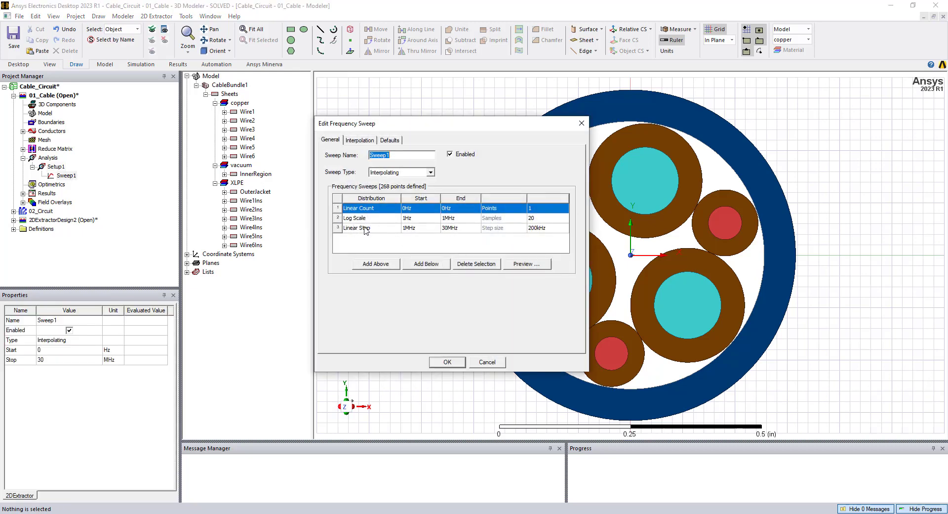
{"action": "left_click", "coordinate": [338, 218]}
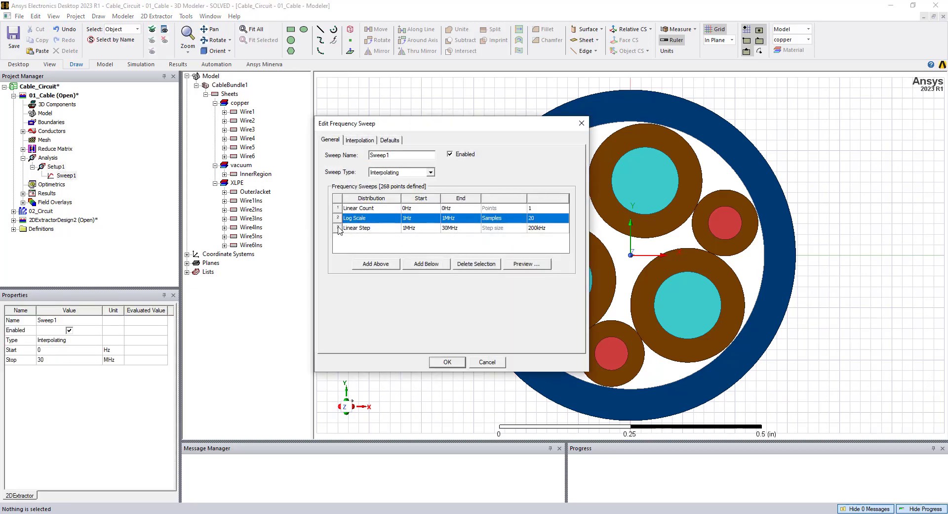
{"action": "left_click", "coordinate": [338, 228]}
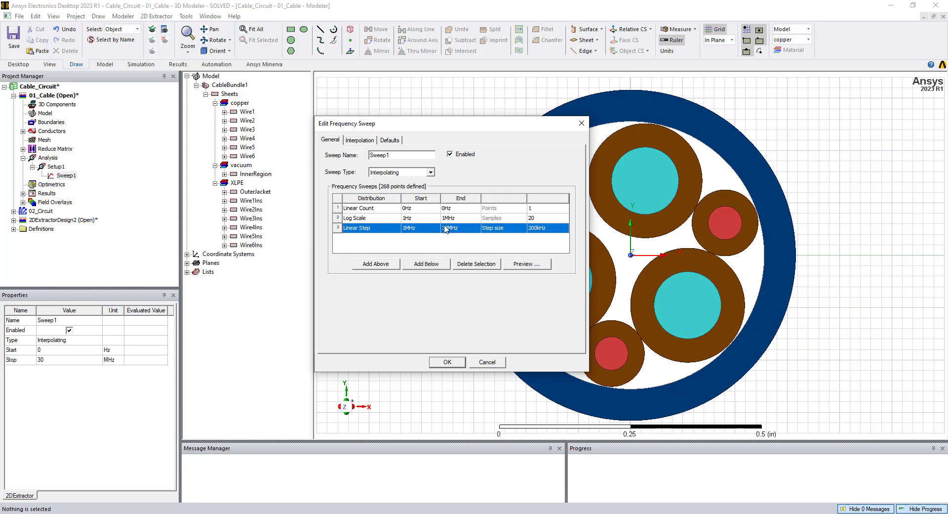
{"action": "left_click", "coordinate": [388, 172]}
{"action": "left_click", "coordinate": [436, 184]}
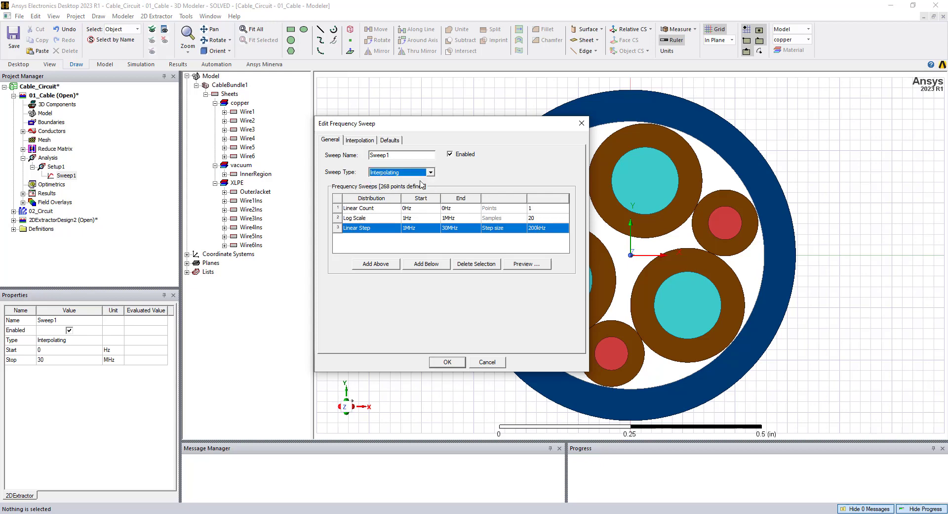
{"action": "left_click", "coordinate": [487, 363]}
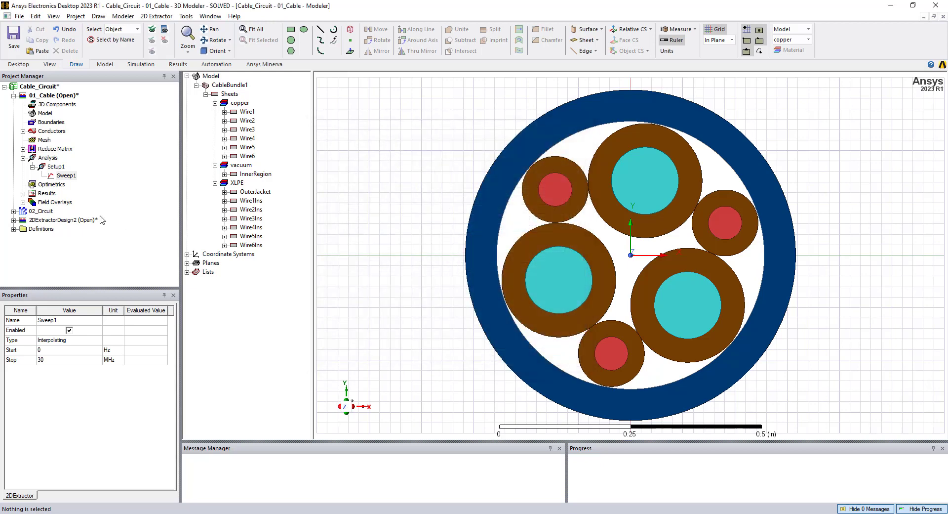
- Open R Matrix Plot 1 and pick out the R(Wire1,Wire1) and R(Wire3,Wire1) curves
{"action": "left_click", "coordinate": [22, 194]}
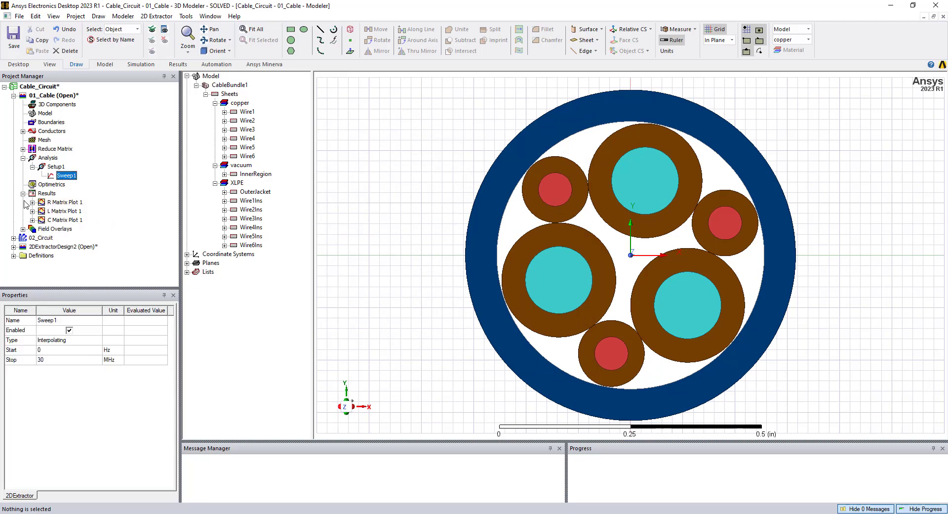
{"action": "double_click", "coordinate": [56, 202]}
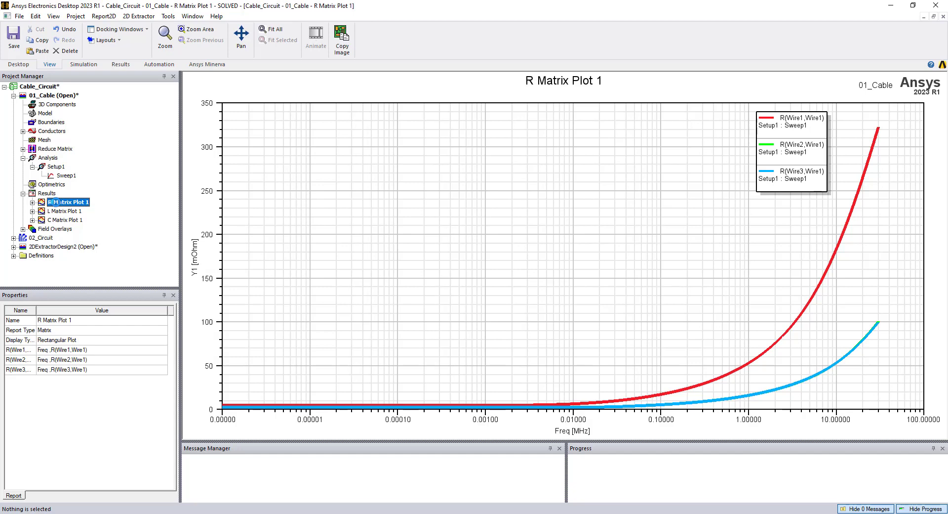
{"action": "left_click", "coordinate": [489, 421]}
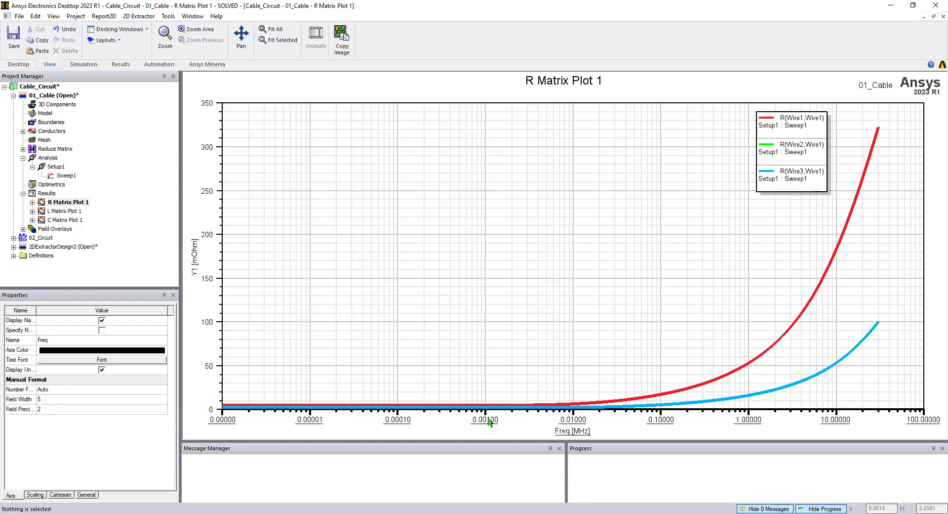
{"action": "left_click", "coordinate": [739, 348]}
{"action": "left_click", "coordinate": [791, 328]}
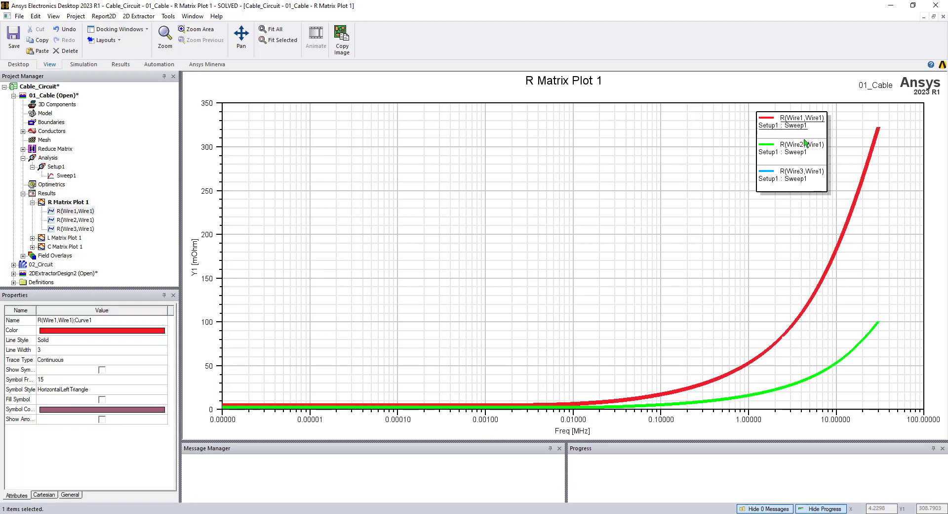
{"action": "left_click", "coordinate": [837, 366]}
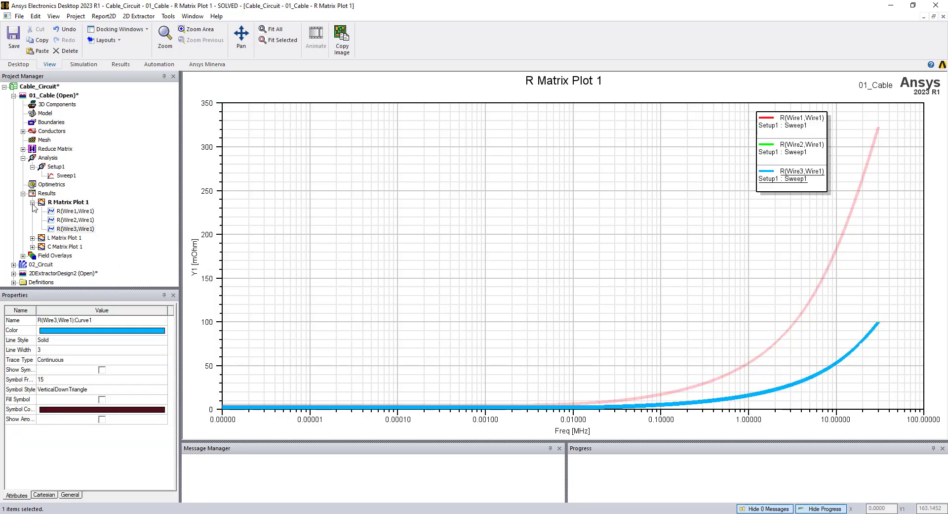
- Open L Matrix Plot 1, then C Matrix Plot 1, and collapse the Results list
{"action": "left_click", "coordinate": [33, 202]}
{"action": "double_click", "coordinate": [55, 211]}
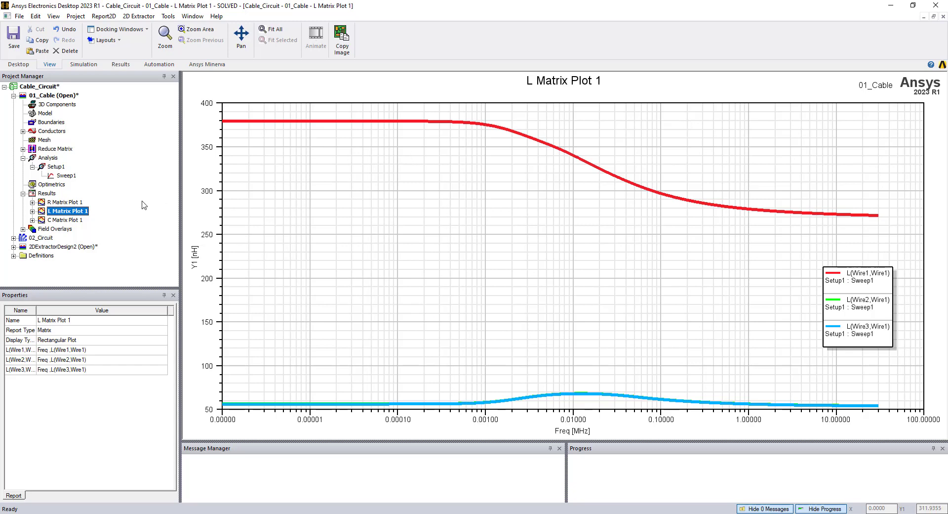
{"action": "double_click", "coordinate": [68, 220]}
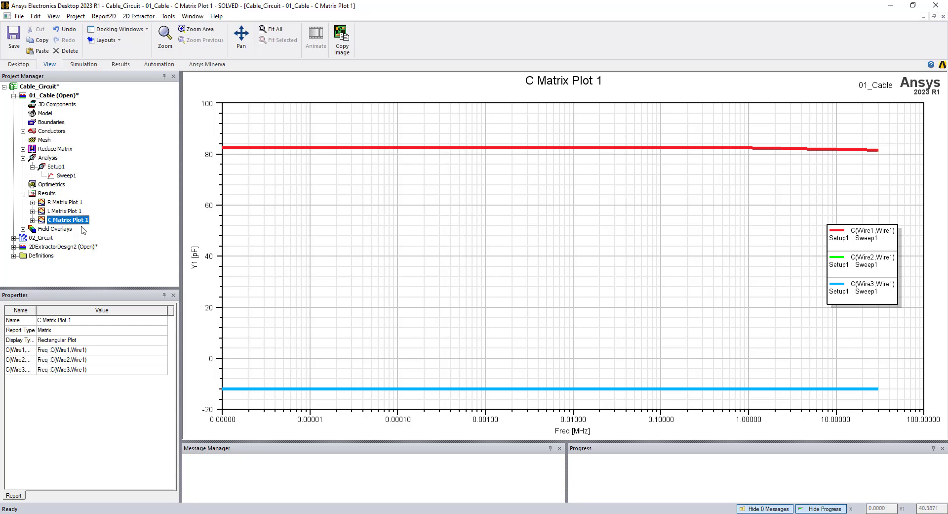
{"action": "left_click", "coordinate": [23, 193]}
- Show the CG_mesh overlay on the cross-section, then hide it
{"action": "left_click", "coordinate": [22, 203]}
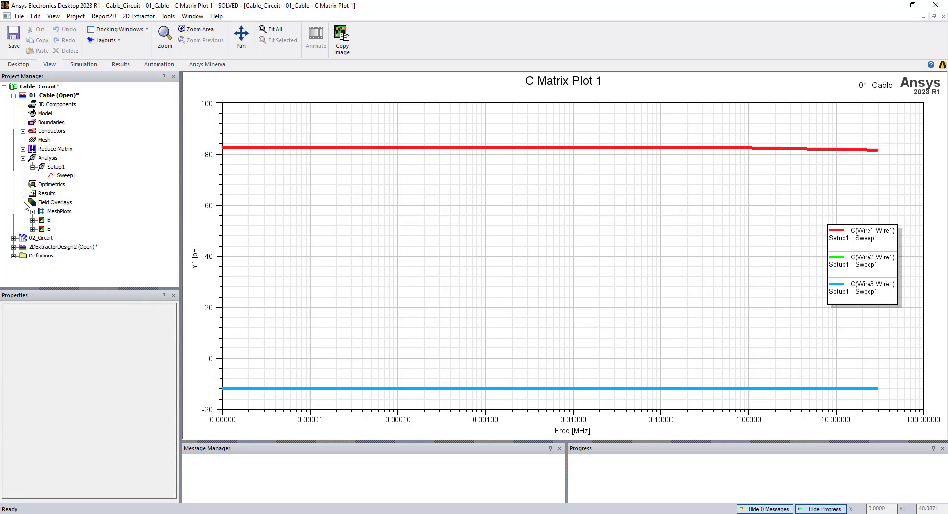
{"action": "left_click", "coordinate": [32, 211]}
{"action": "left_click", "coordinate": [68, 220]}
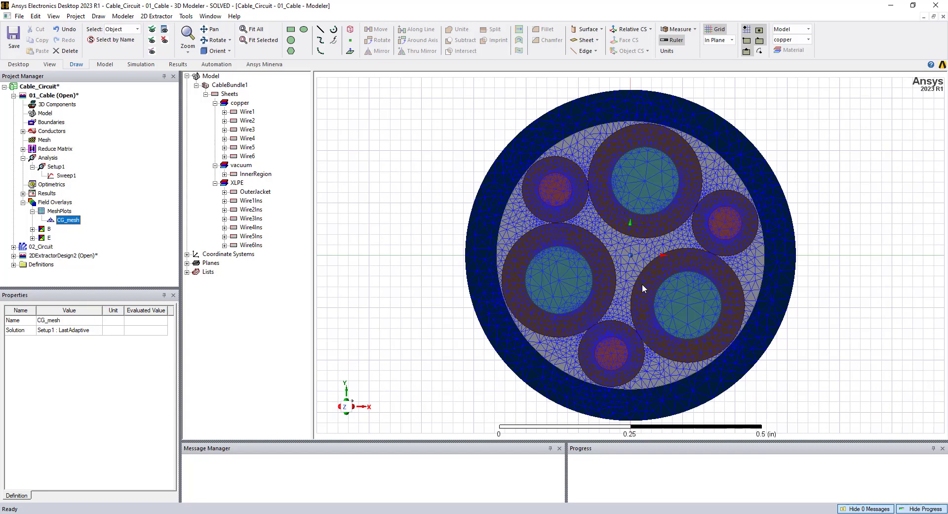
{"action": "right_click", "coordinate": [71, 223]}
{"action": "left_click", "coordinate": [97, 307]}
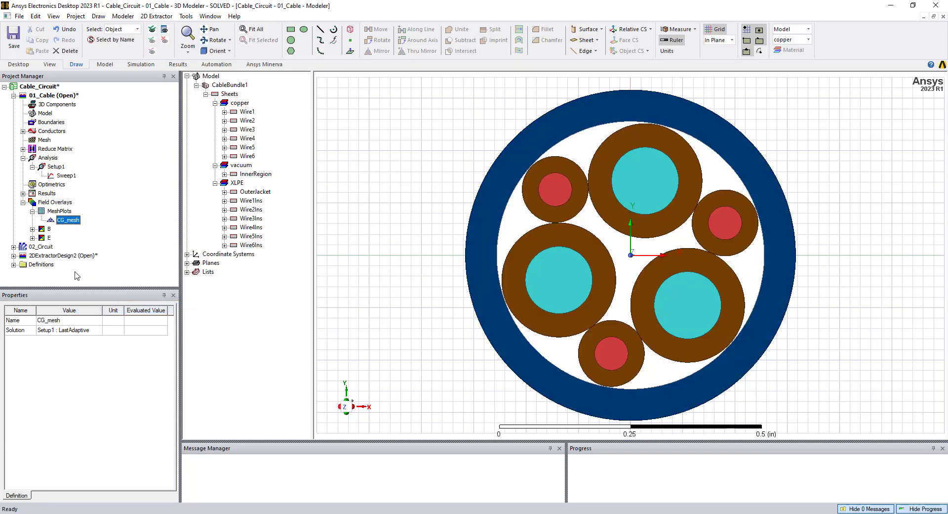
- Show and hide the Mag_B1 field plot, then display the Mag_E1 electric field plot
{"action": "left_click", "coordinate": [33, 229]}
{"action": "left_click", "coordinate": [69, 239]}
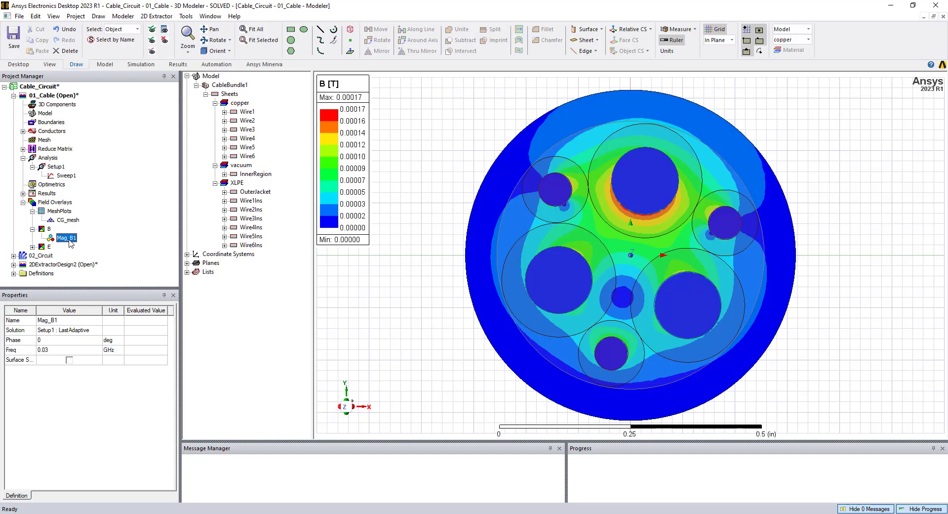
{"action": "left_click", "coordinate": [32, 247]}
{"action": "right_click", "coordinate": [70, 240]}
{"action": "left_click", "coordinate": [99, 326]}
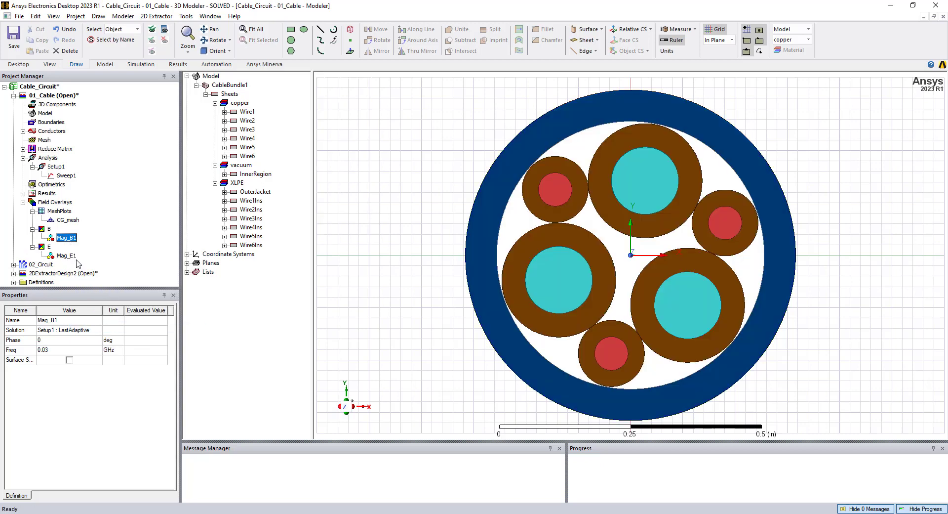
{"action": "left_click", "coordinate": [72, 256]}
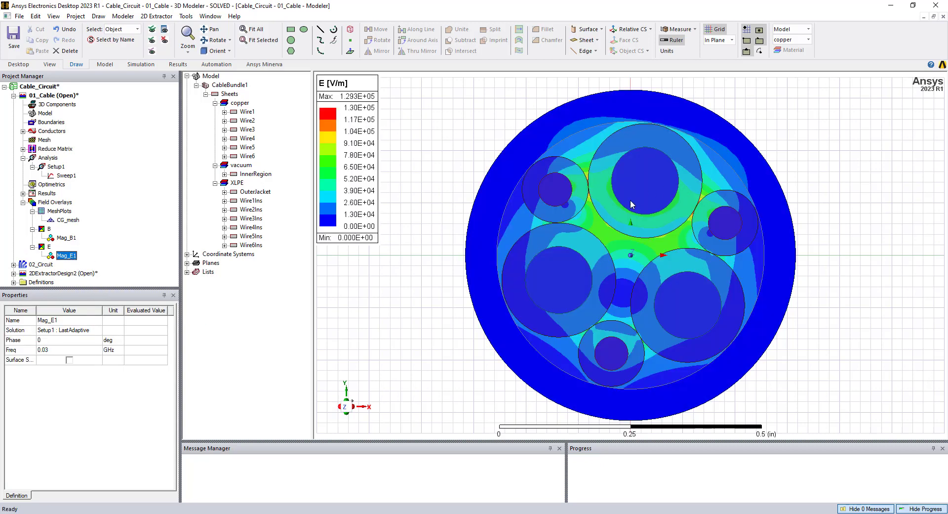
{"action": "right_click", "coordinate": [54, 204]}
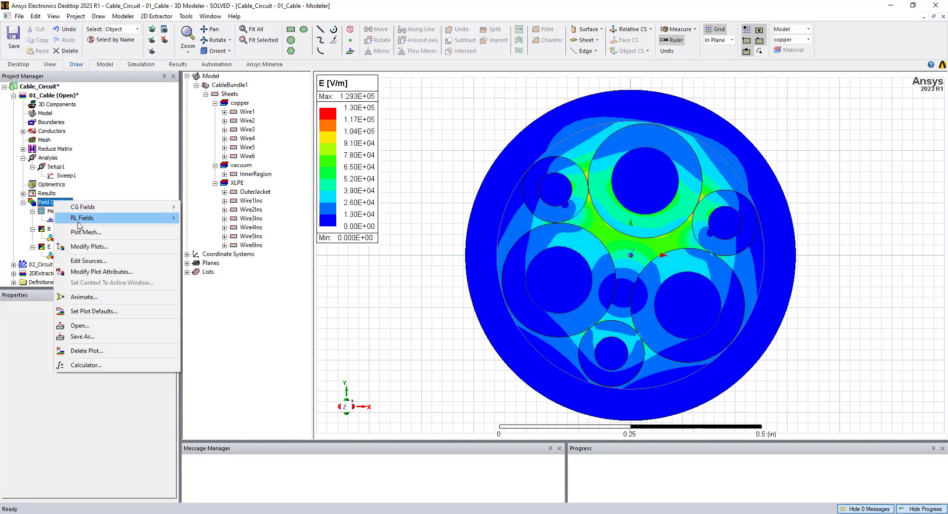
- Check the CG 100 V and RL 1 A source excitations on Wire1–Wire3
{"action": "left_click", "coordinate": [88, 261]}
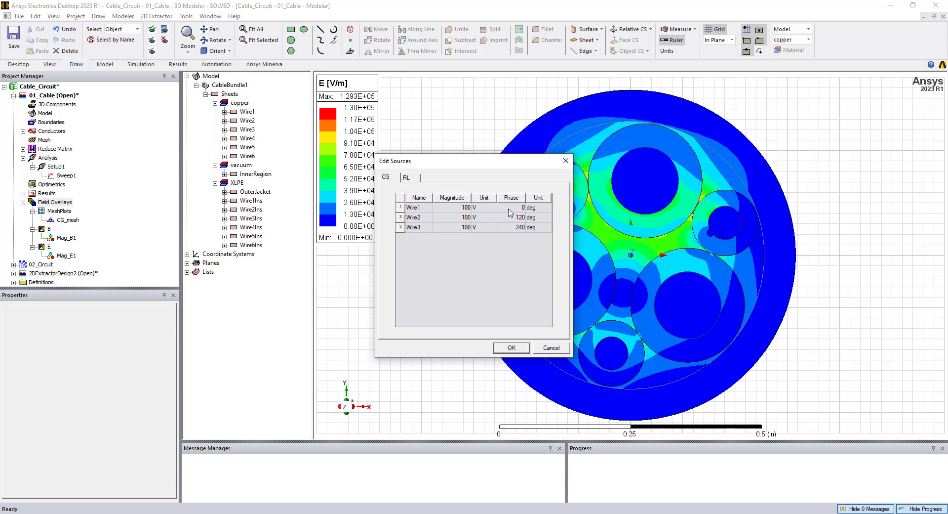
{"action": "left_click", "coordinate": [408, 179]}
{"action": "left_click", "coordinate": [387, 177]}
{"action": "left_click", "coordinate": [511, 347]}
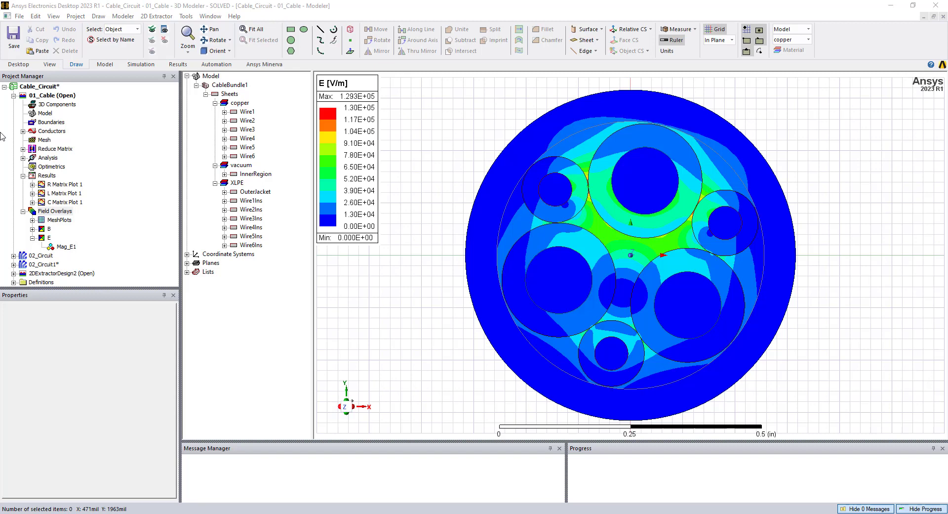
{"action": "double_click", "coordinate": [42, 265]}
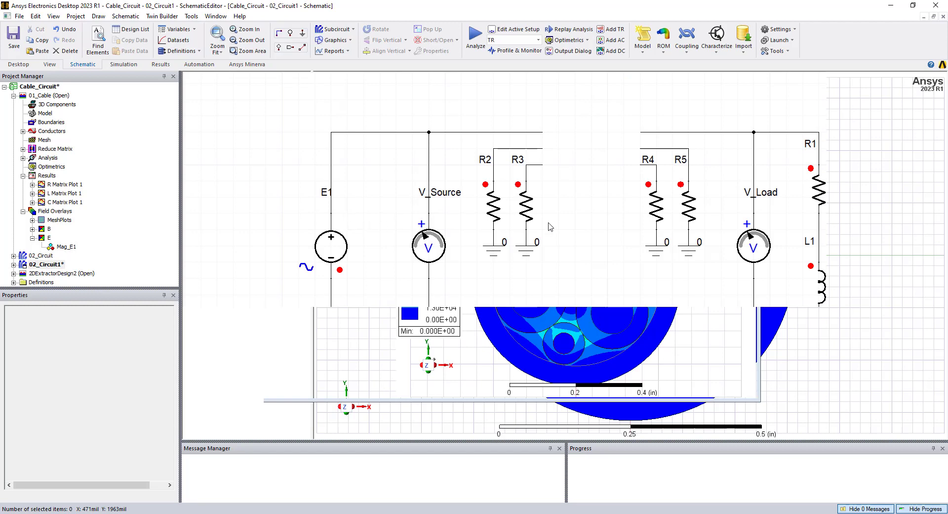
{"action": "left_click", "coordinate": [14, 264]}
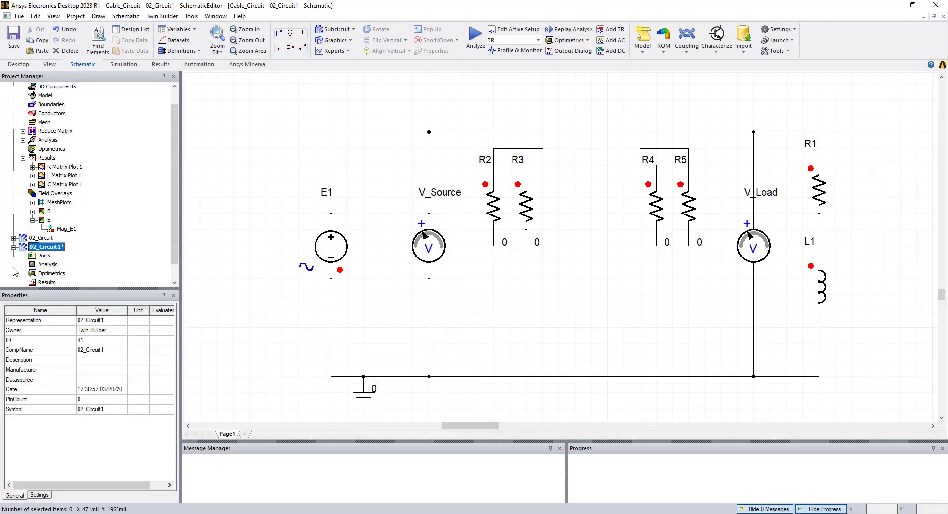
{"action": "scroll", "coordinate": [54, 200], "scroll_direction": "down", "scroll_amount": 1}
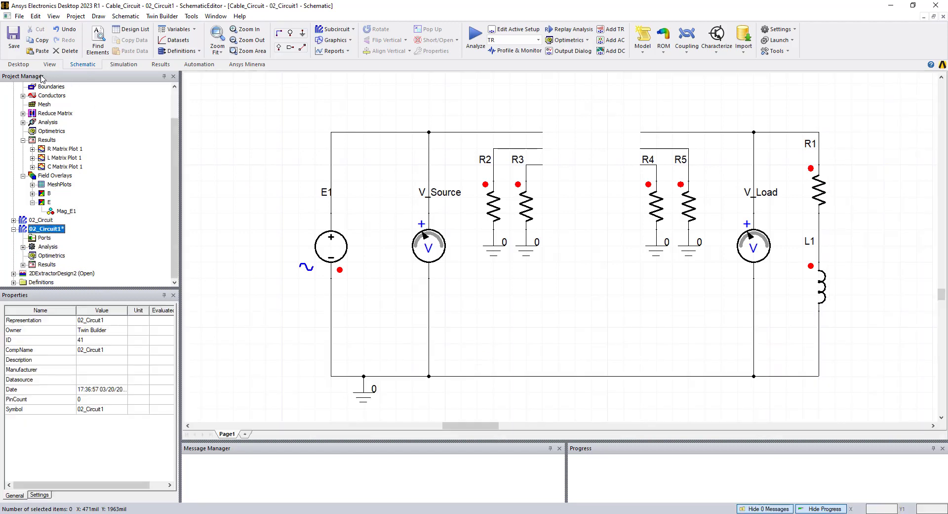
{"action": "left_click", "coordinate": [18, 64]}
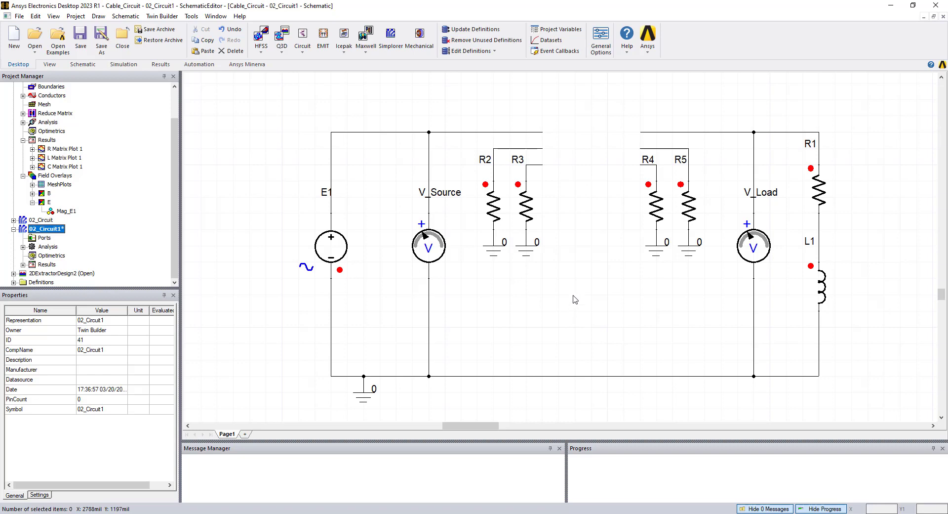
{"action": "left_click", "coordinate": [818, 196]}
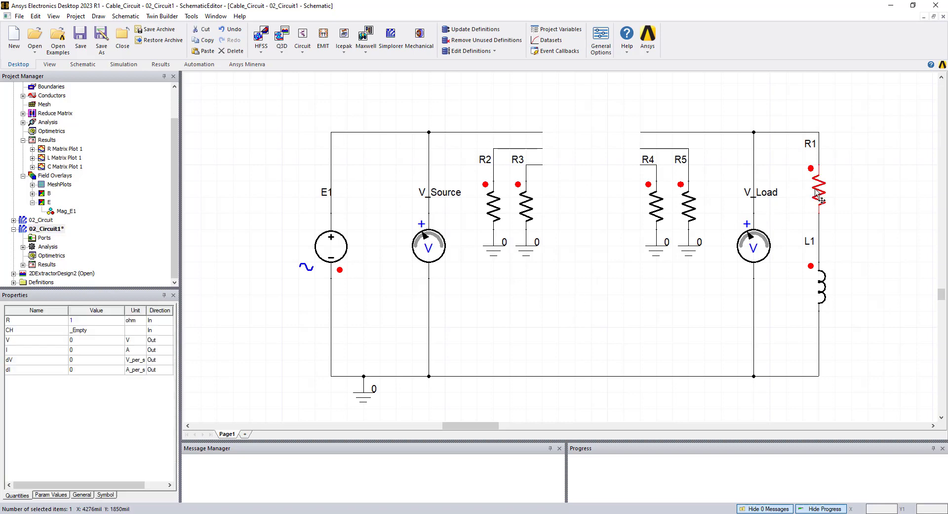
{"action": "left_click", "coordinate": [821, 289]}
{"action": "left_click", "coordinate": [763, 251]}
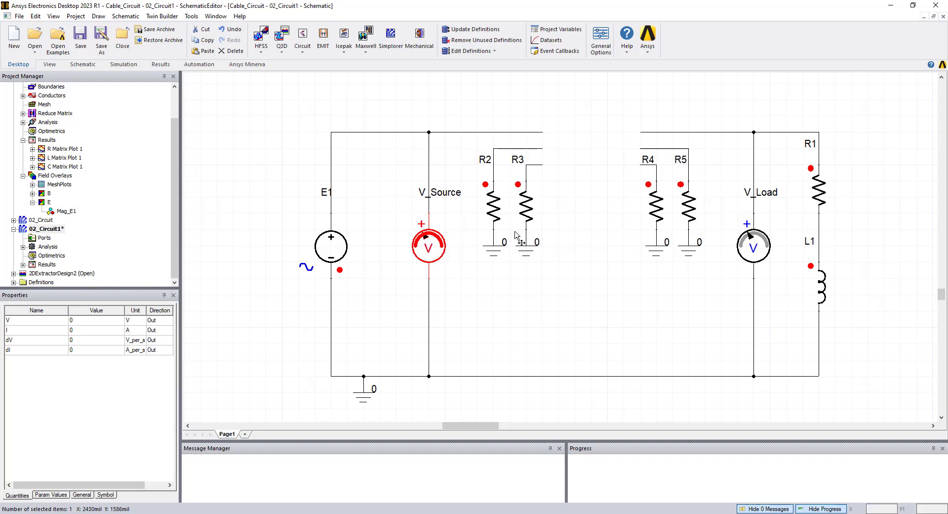
{"action": "left_click", "coordinate": [344, 243]}
{"action": "double_click", "coordinate": [344, 242]}
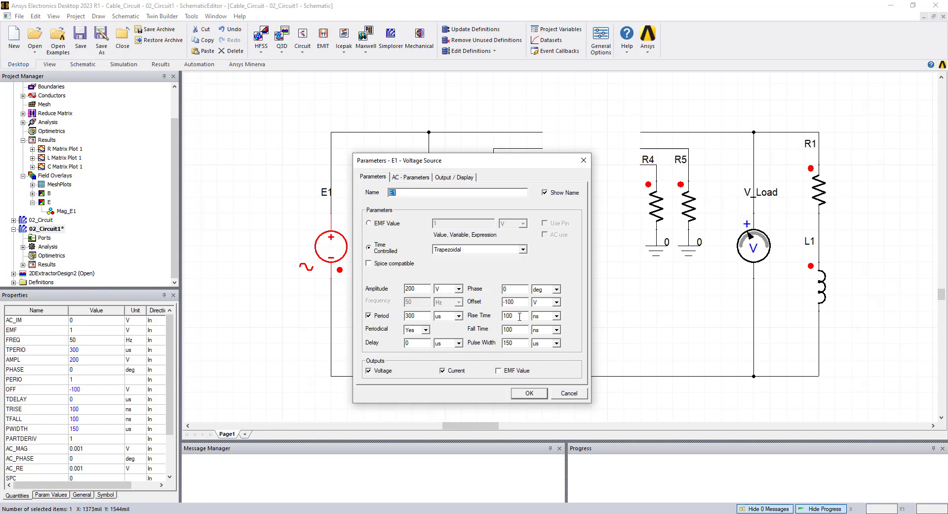
{"action": "left_click", "coordinate": [565, 393]}
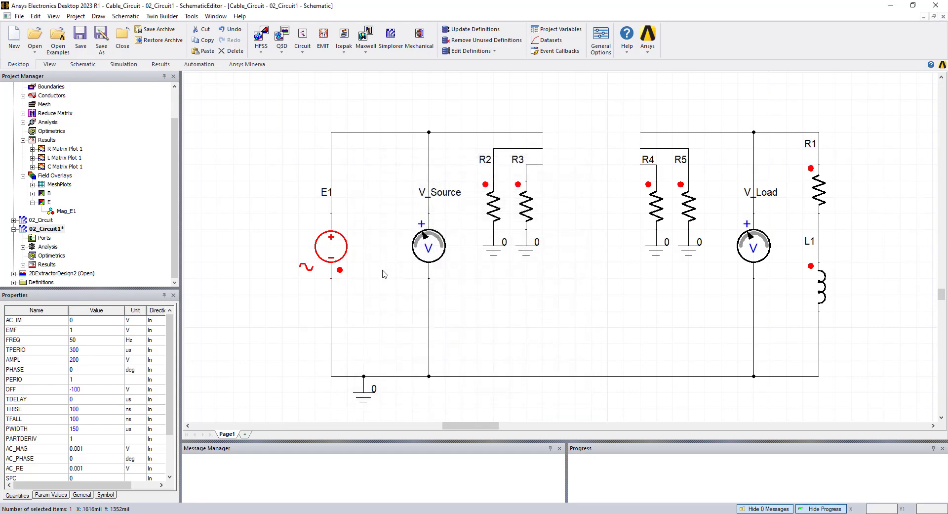
- Add a Q3D state-space cable component using RLGC Parameters with a 250 m depth
{"action": "left_click", "coordinate": [160, 17]}
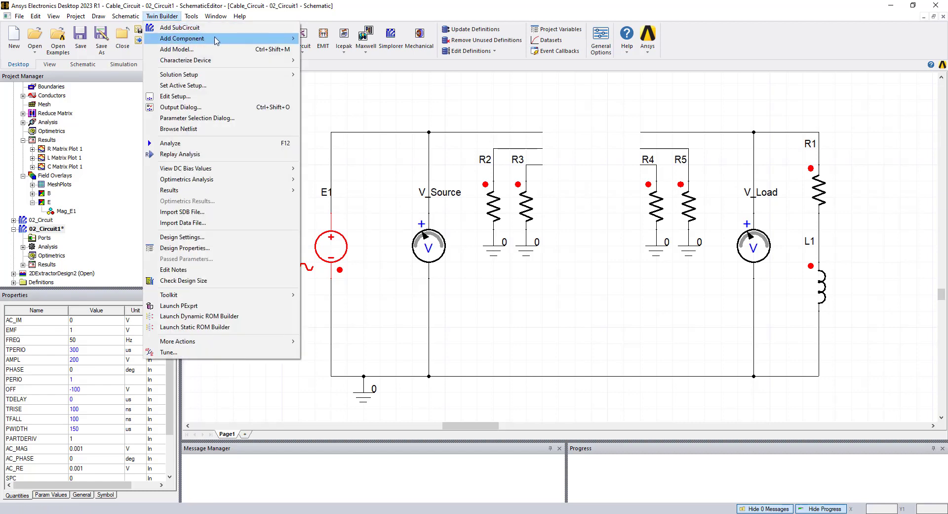
{"action": "mouse_move", "coordinate": [225, 40]}
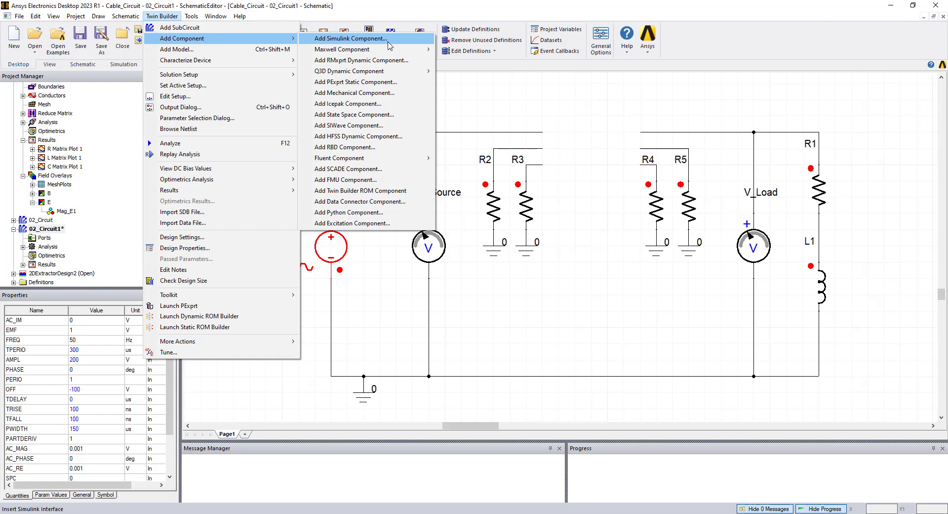
{"action": "mouse_move", "coordinate": [404, 73]}
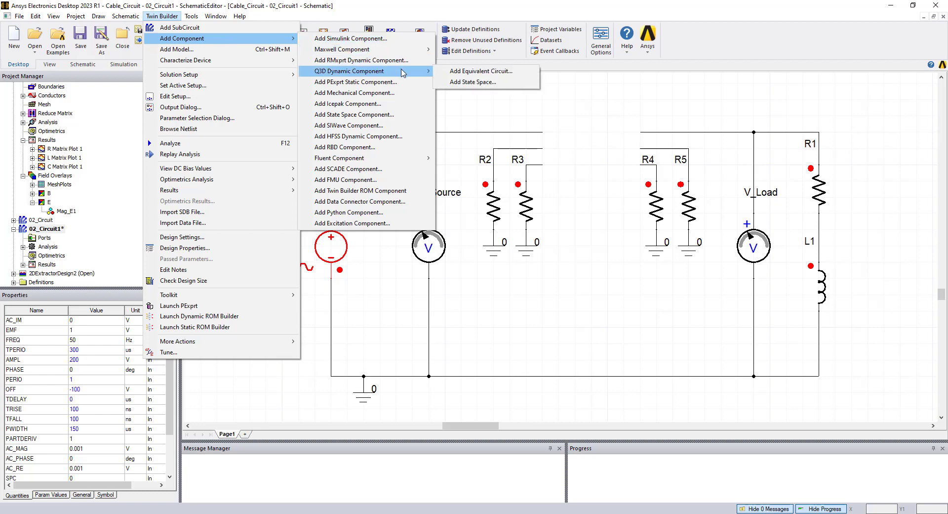
{"action": "left_click", "coordinate": [482, 83]}
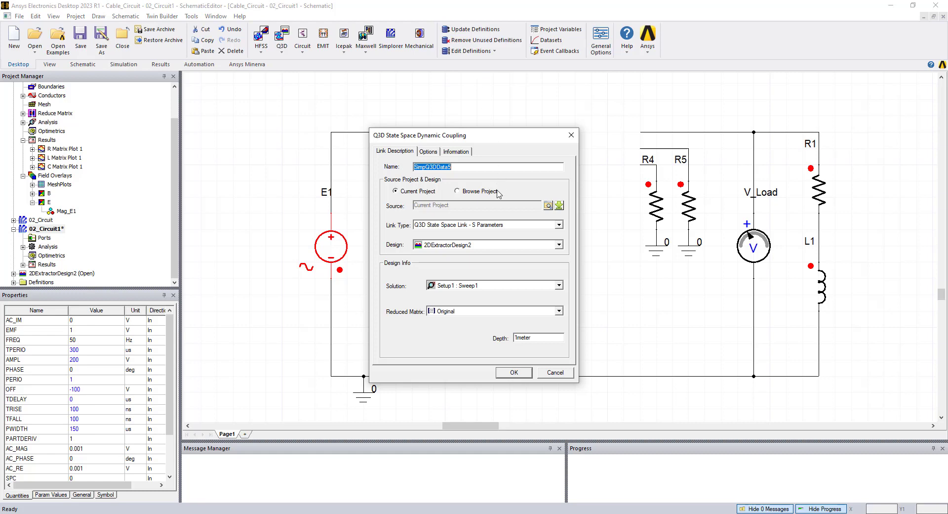
{"action": "left_click", "coordinate": [502, 225]}
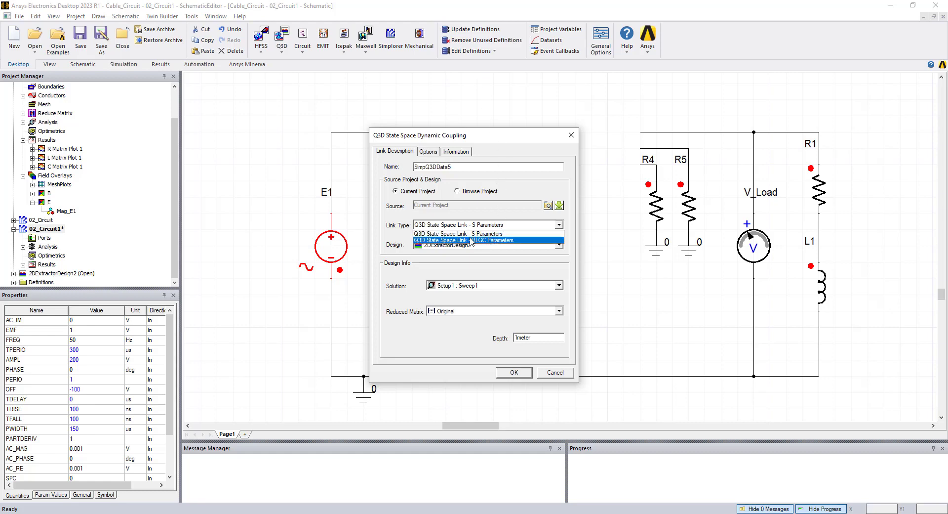
{"action": "left_click", "coordinate": [494, 241]}
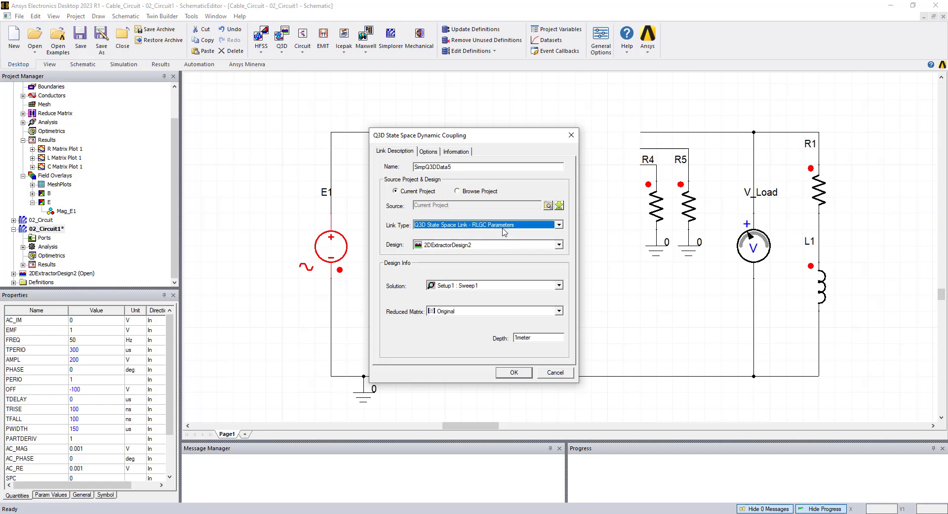
{"action": "left_click", "coordinate": [519, 338]}
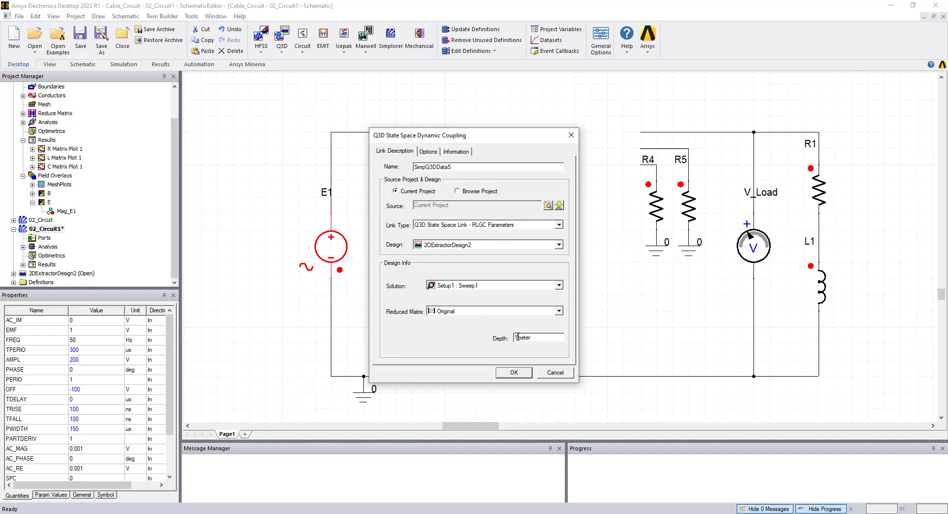
{"action": "type", "text": "250"}
{"action": "left_click", "coordinate": [514, 373]}
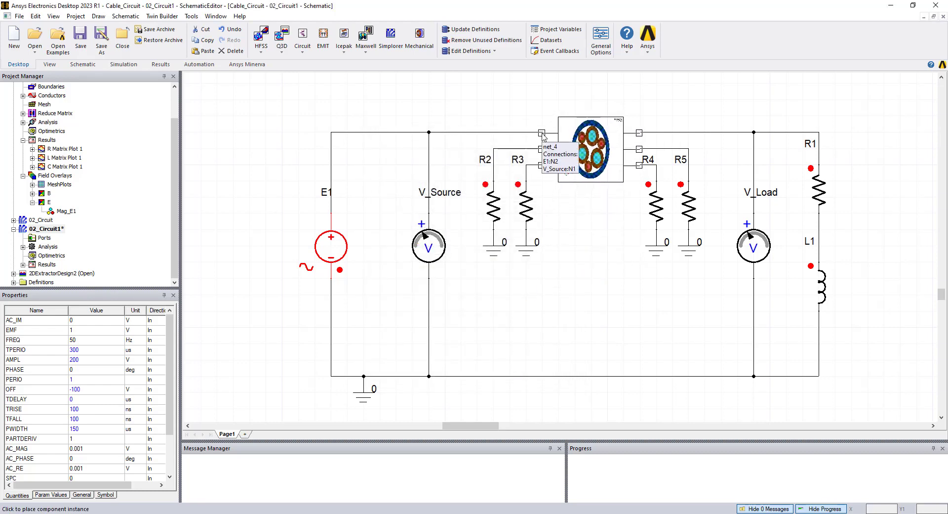
- Place Q3D_SS1 on the circuit wires and inspect resistors R2–R5
{"action": "left_click", "coordinate": [543, 136]}
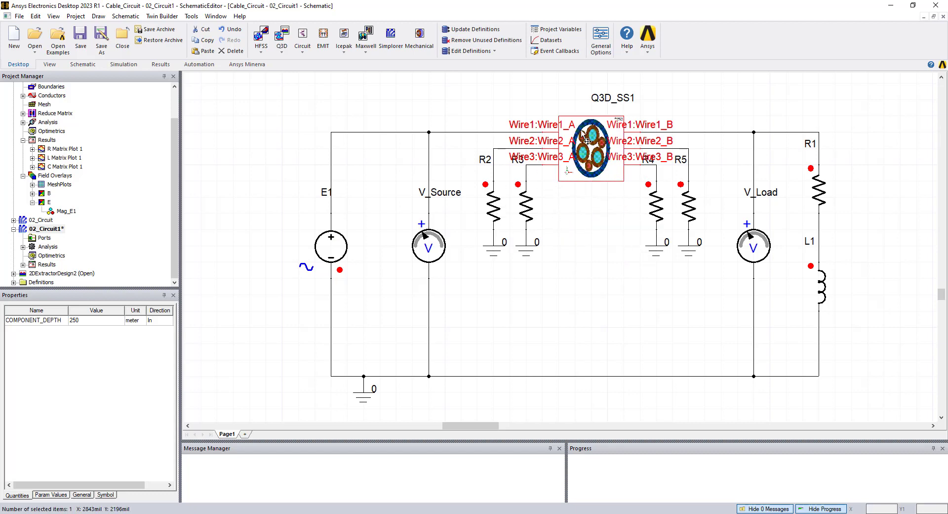
{"action": "left_click", "coordinate": [496, 204]}
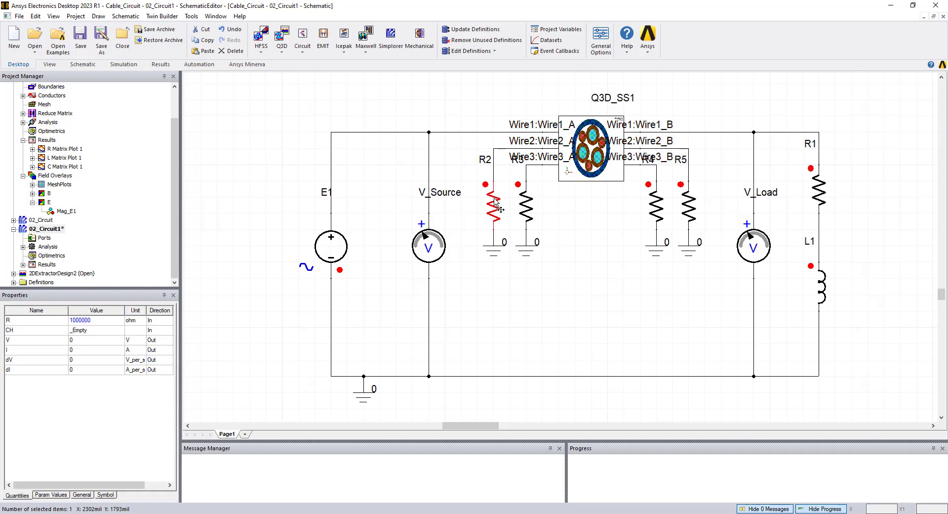
{"action": "left_click", "coordinate": [527, 205]}
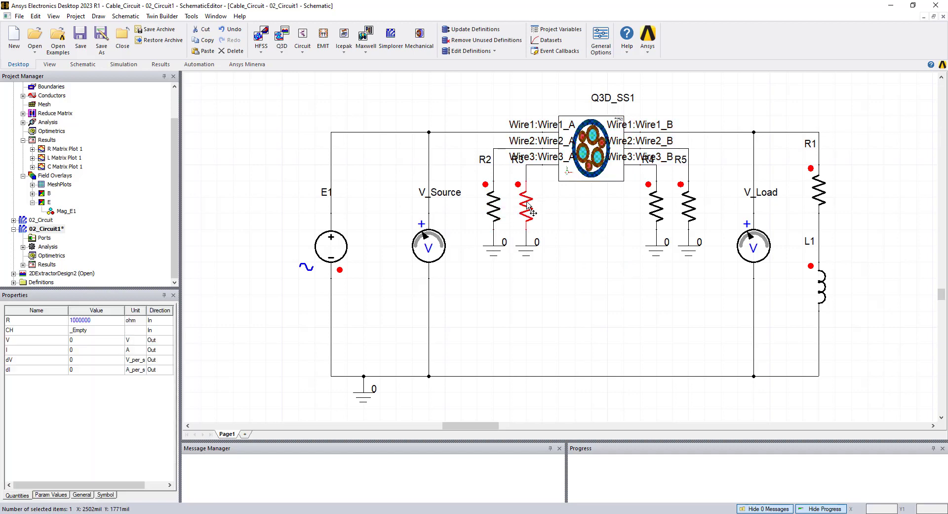
{"action": "left_click", "coordinate": [657, 208]}
{"action": "left_click", "coordinate": [689, 208]}
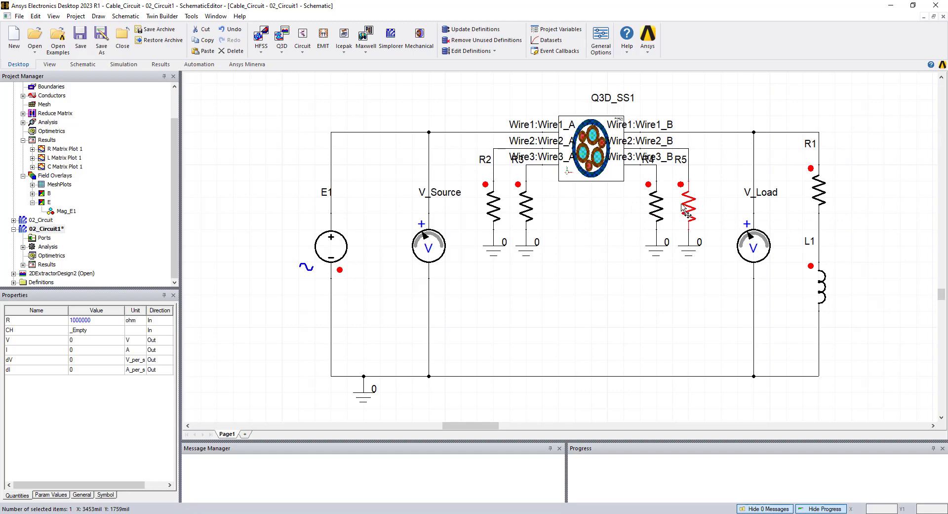
{"action": "left_click", "coordinate": [606, 209]}
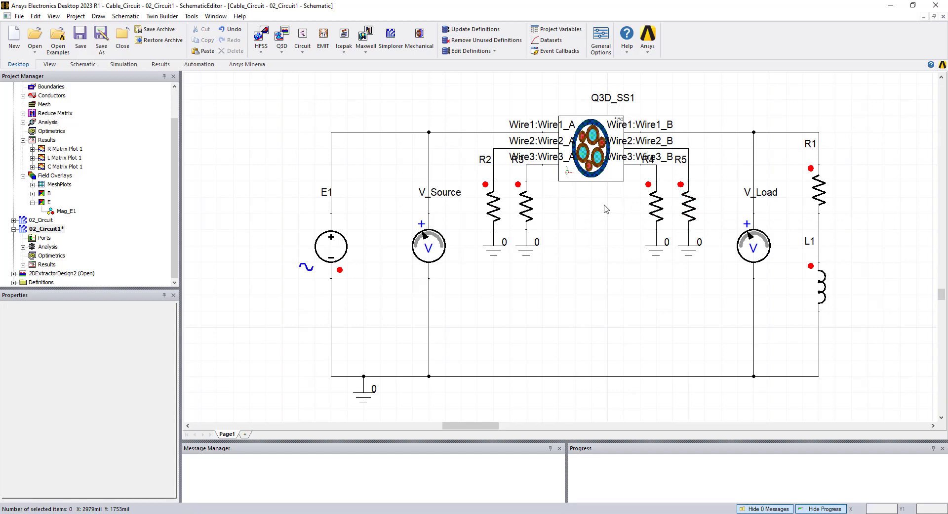
{"action": "left_click", "coordinate": [46, 230]}
- Open the 02_Circuit1 TR transient setup and review its 600 us end time and minimum time step
{"action": "left_click", "coordinate": [22, 247]}
{"action": "double_click", "coordinate": [50, 256]}
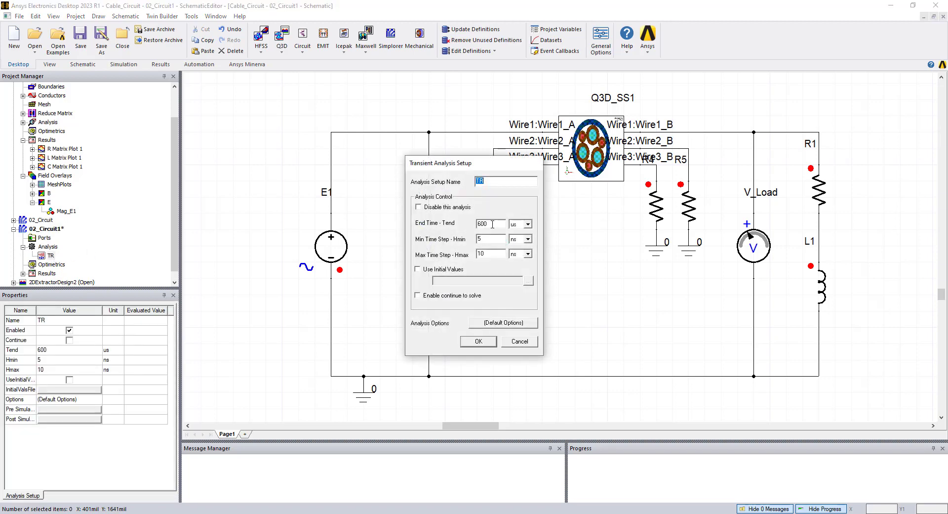
{"action": "left_click_drag", "start_coordinate": [492, 223], "coordinate": [478, 225]}
{"action": "left_click", "coordinate": [484, 238]}
- Cancel the transient setup unchanged and switch to the 02_Circuit design, collapsing the other designs
{"action": "left_click", "coordinate": [525, 341]}
{"action": "double_click", "coordinate": [23, 221]}
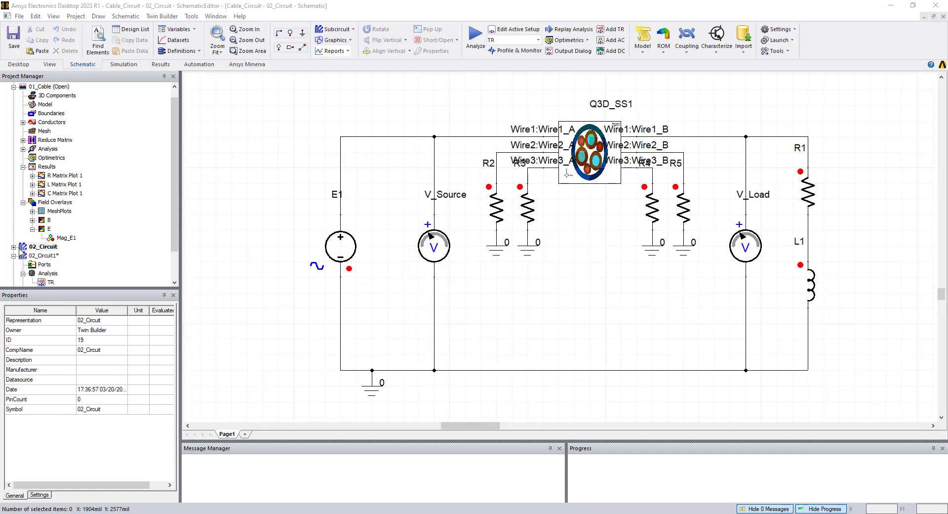
{"action": "left_click", "coordinate": [14, 256]}
{"action": "left_click", "coordinate": [14, 96]}
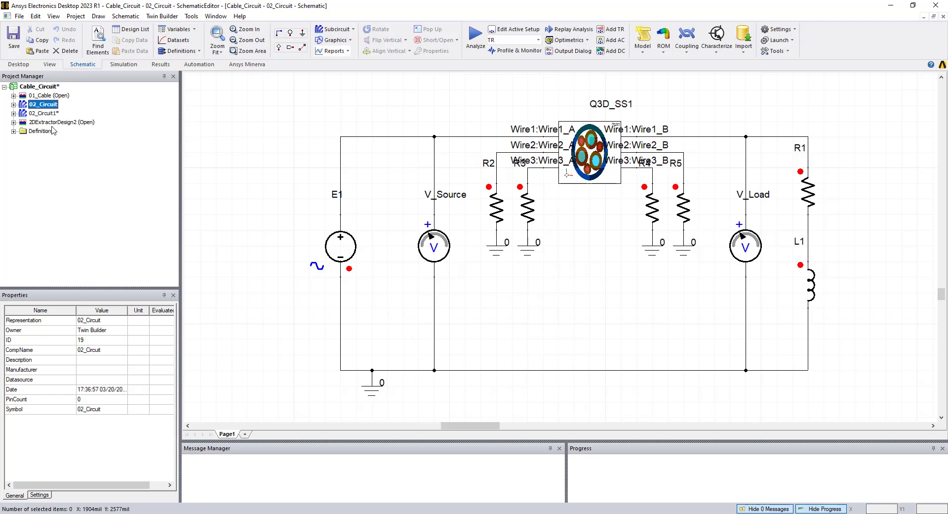
- Expand the 02_Circuit Results and open the Source and Load Voltages plot
{"action": "left_click", "coordinate": [13, 105]}
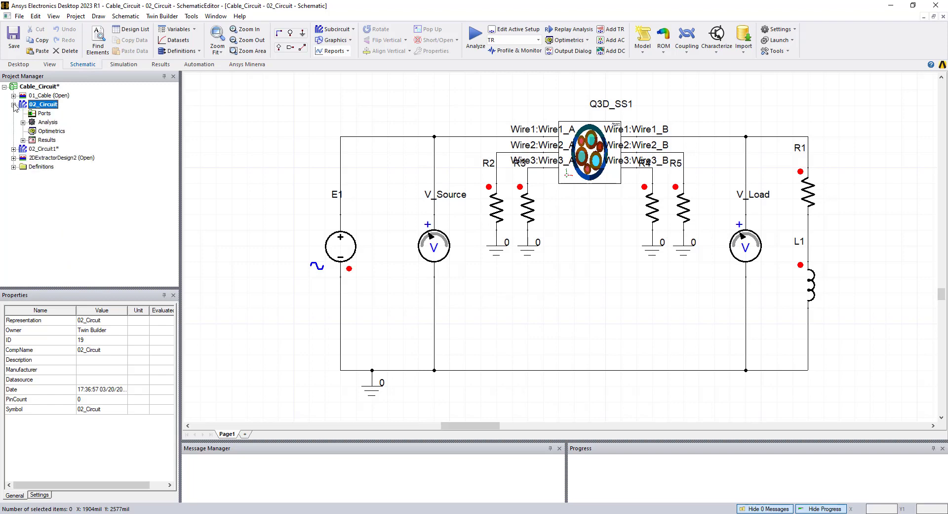
{"action": "left_click", "coordinate": [22, 141]}
{"action": "double_click", "coordinate": [59, 148]}
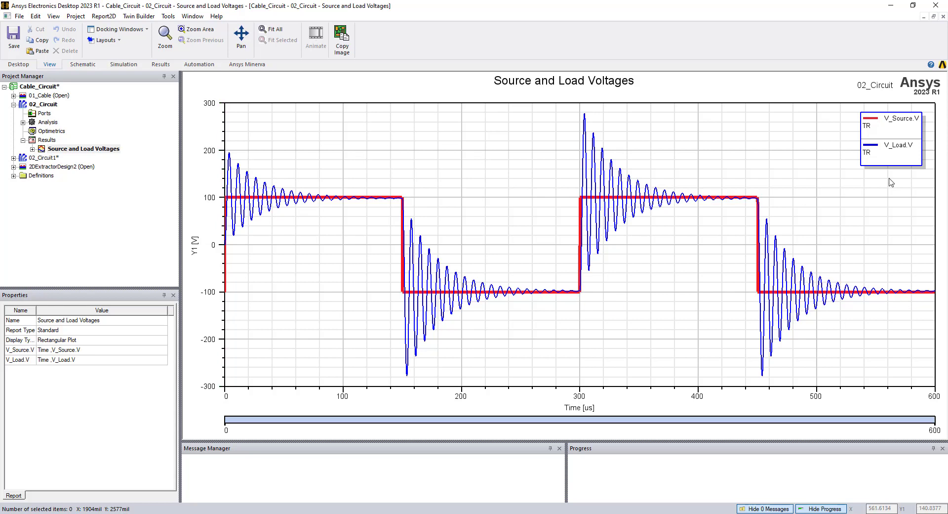
{"action": "left_click", "coordinate": [894, 149]}
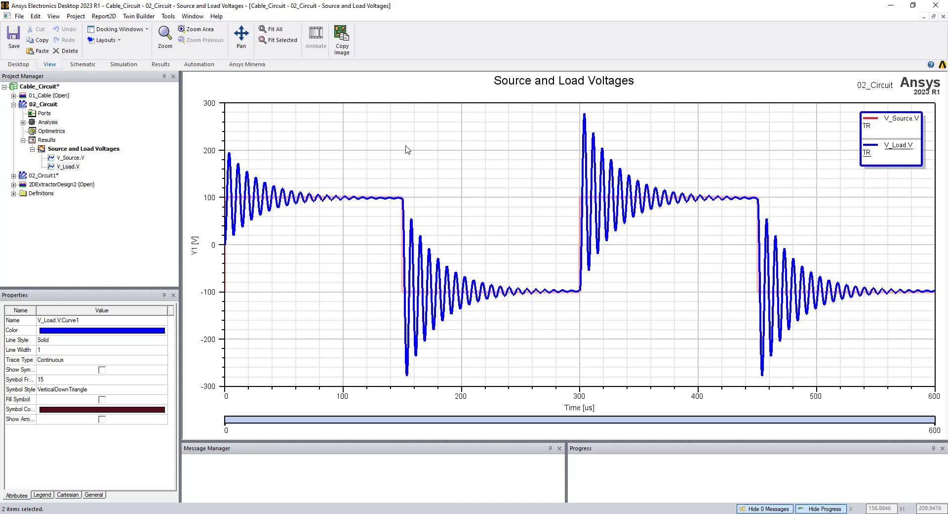
{"action": "double_click", "coordinate": [47, 104]}
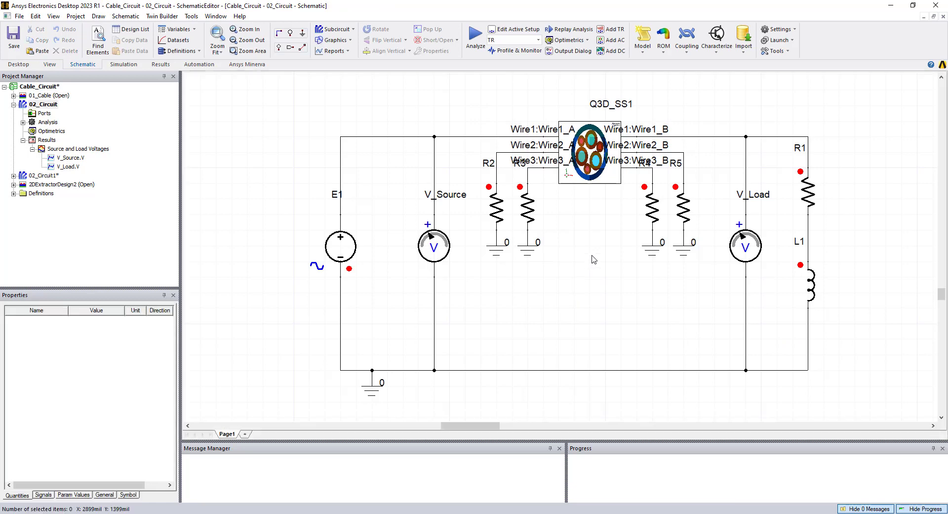
{"action": "double_click", "coordinate": [64, 149]}
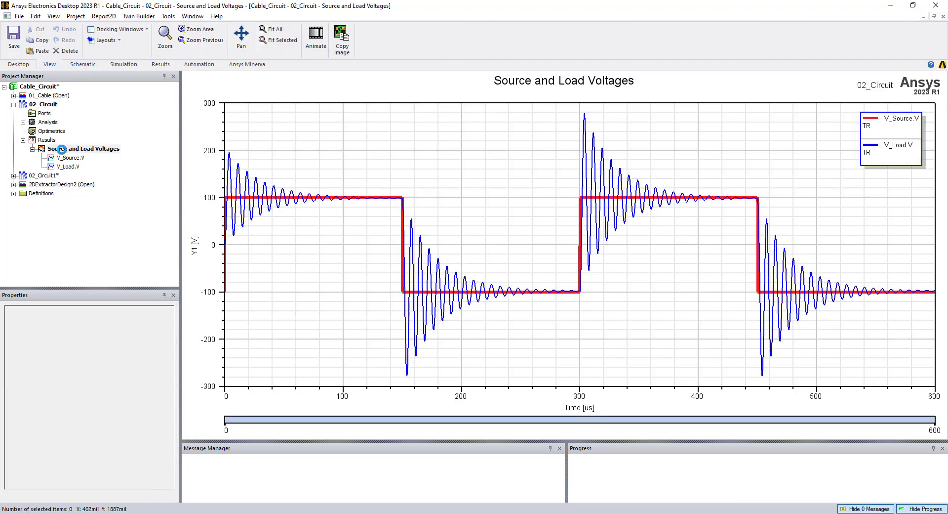